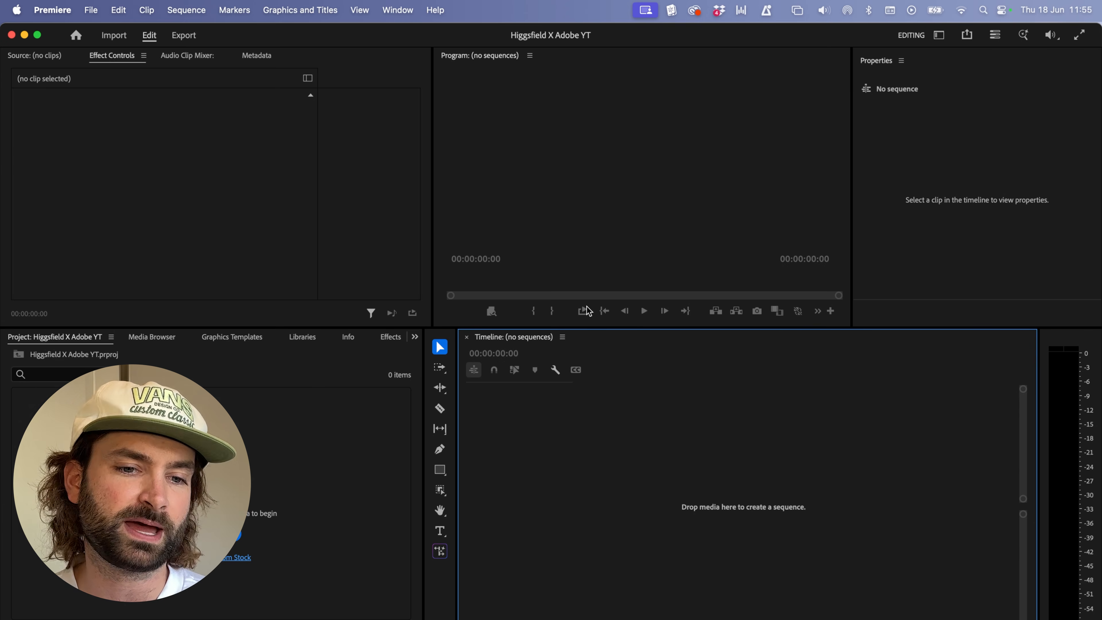
Step: Open the Higgsfield extension in Premiere and authorize it through the browser sign-in
click(398, 11)
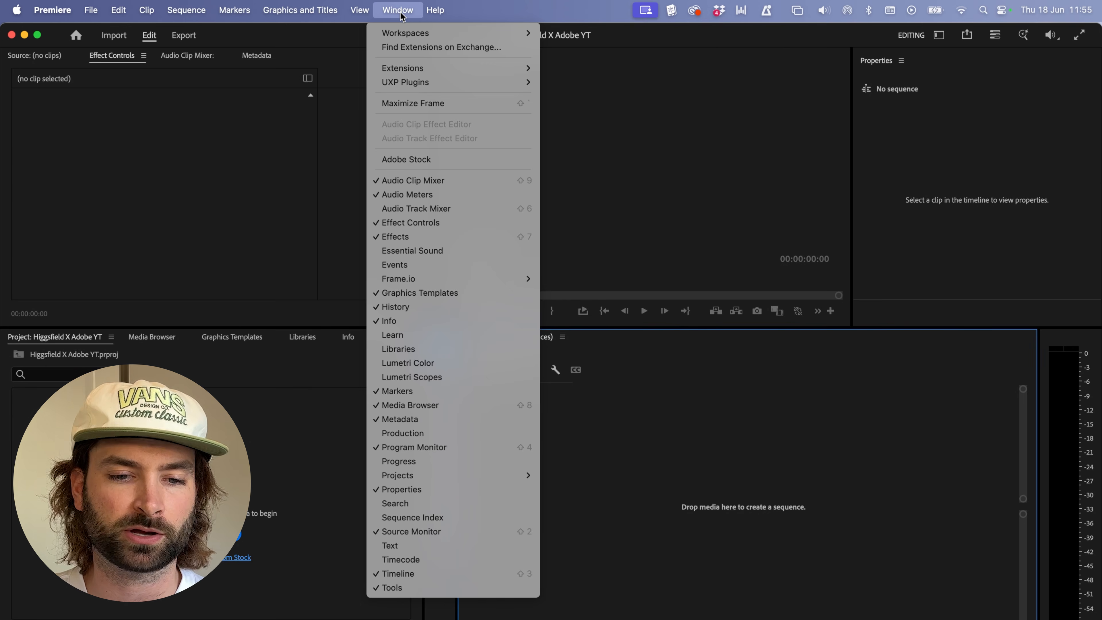
mouse_move(419, 71)
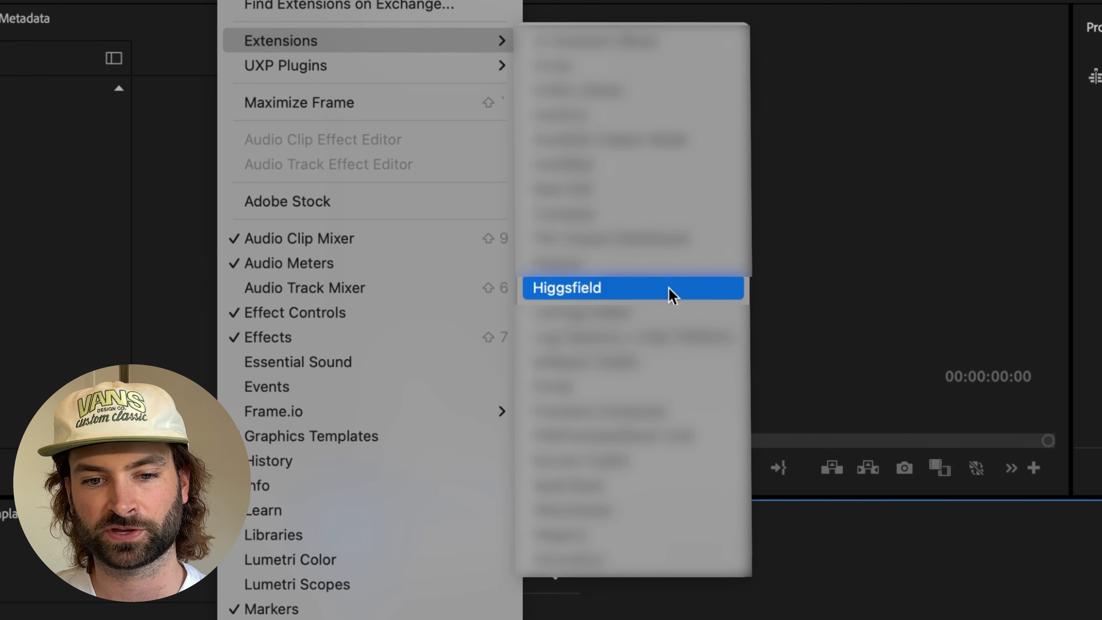
click(669, 290)
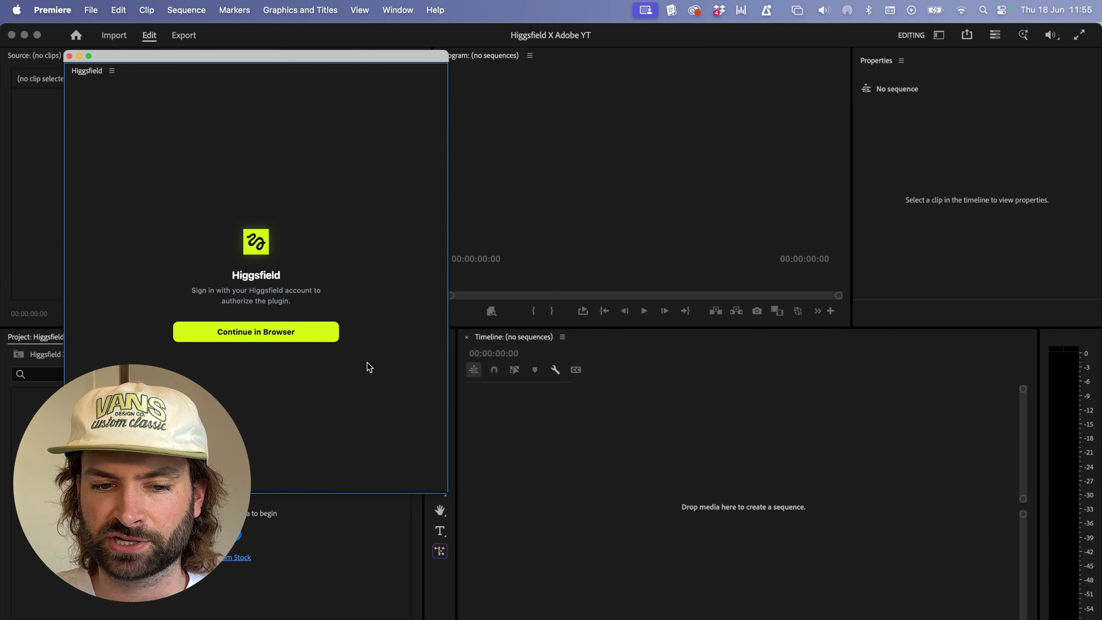
click(257, 340)
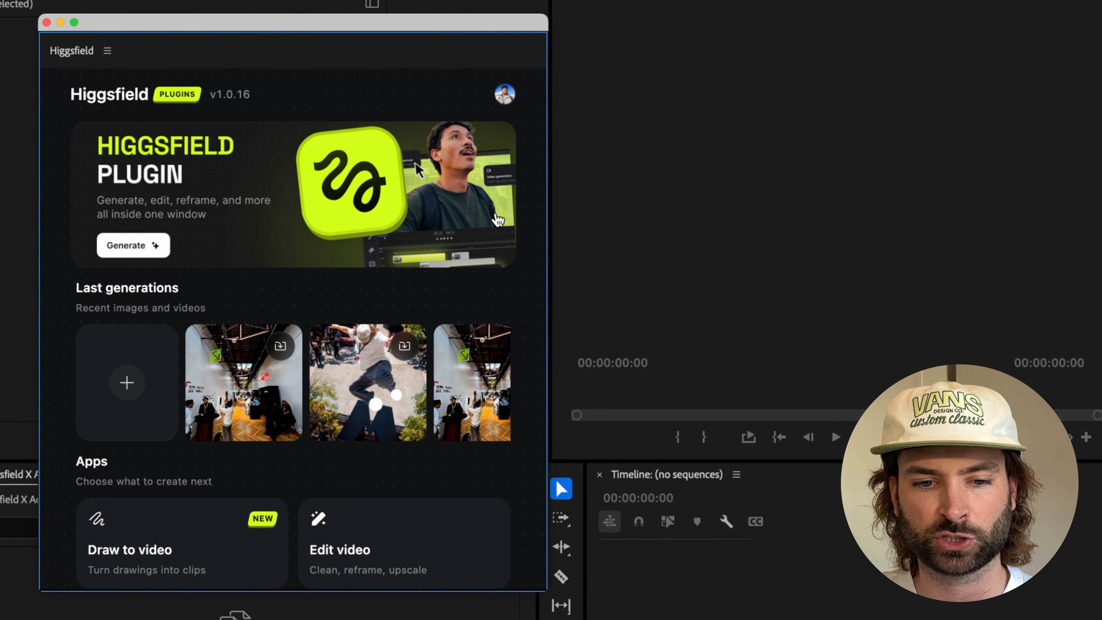
scroll(498, 220, down, 10)
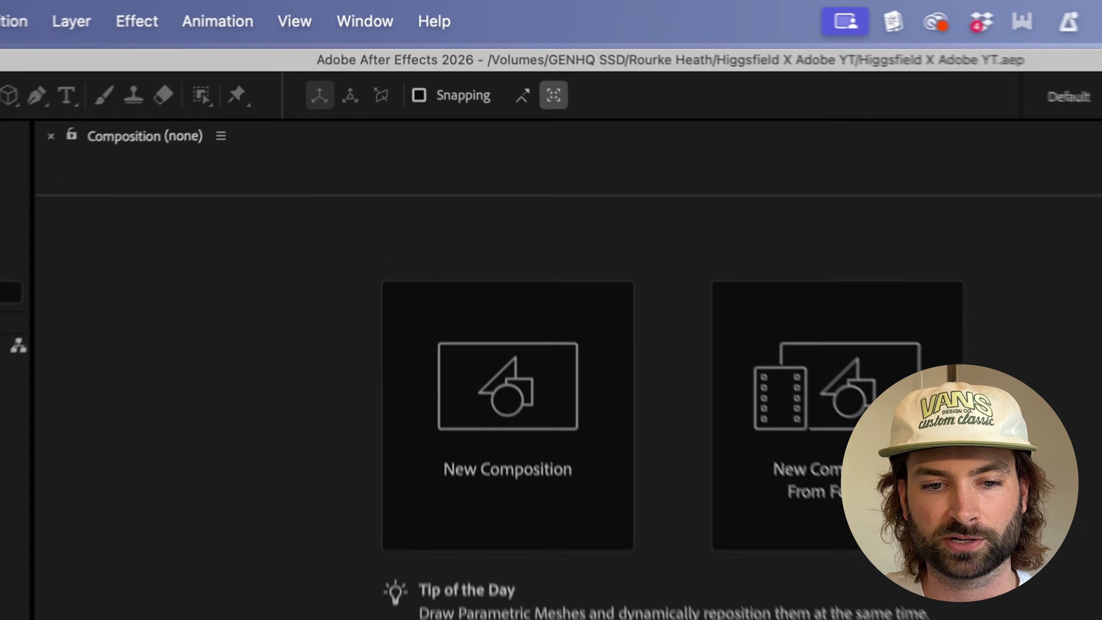
Step: Switch to After Effects, open the Higgsfield extension there and move its floating window over the Properties and Info panels
click(371, 26)
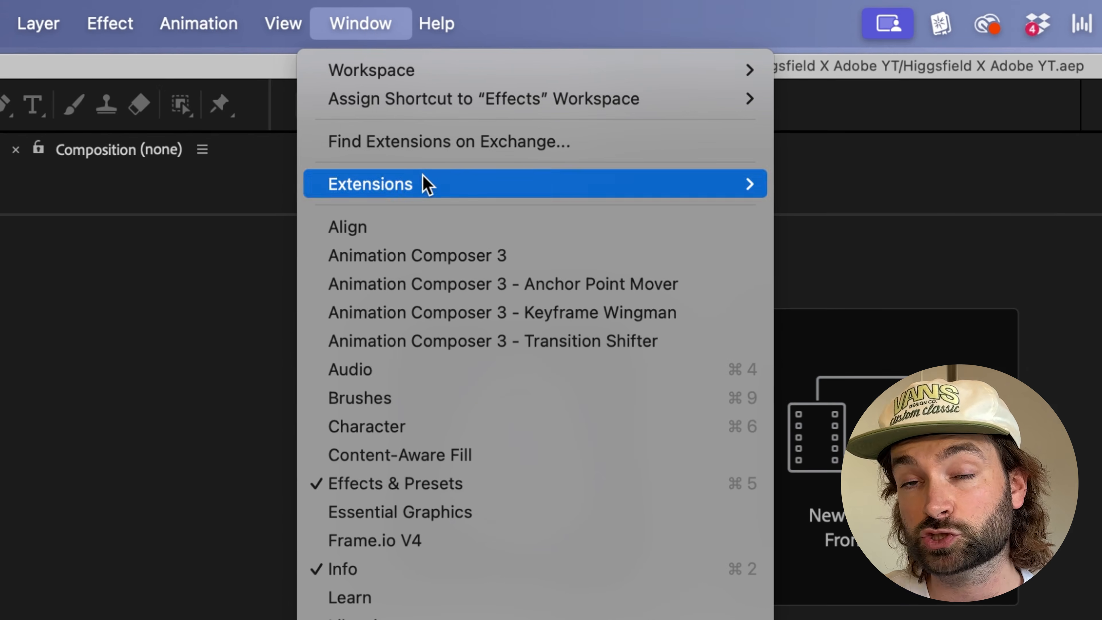
mouse_move(427, 185)
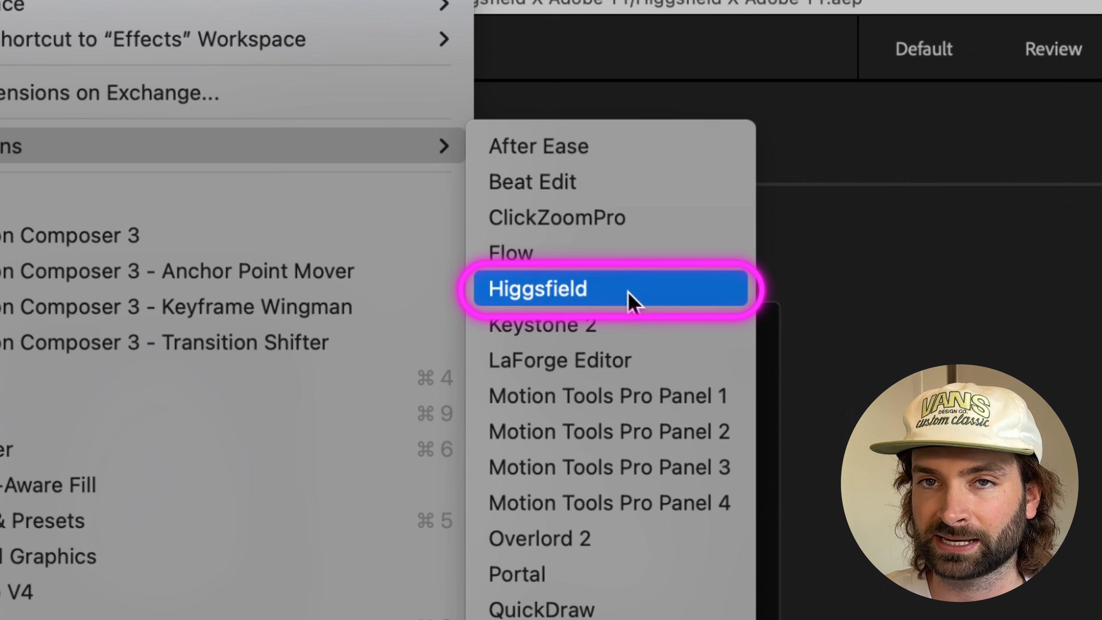
click(631, 303)
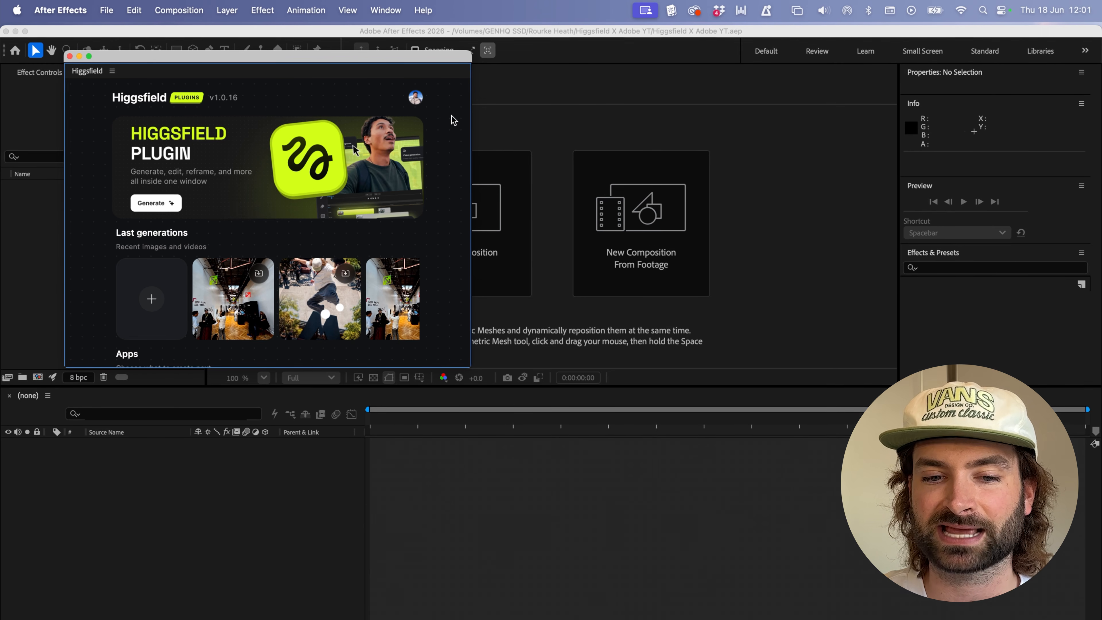
drag(295, 64, 935, 90)
scroll(770, 391, down, 5)
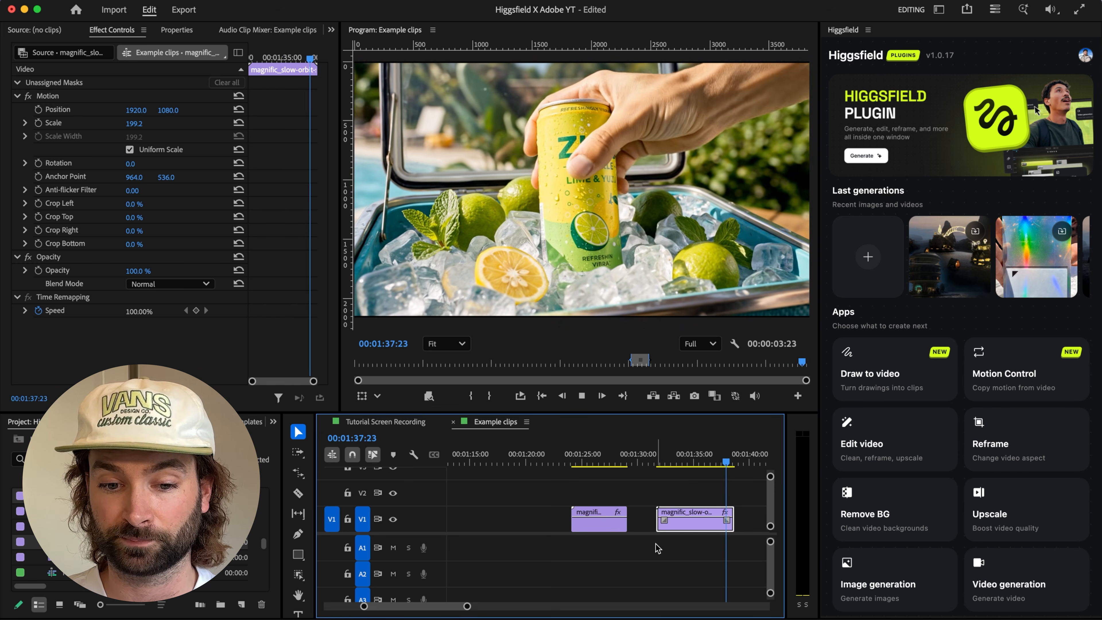
Step: In Premiere, export the lemon clip's last frame as an 8-bit PNG named Lemon 1 and place it directly after the clip on V1
scroll(627, 516, up, 5)
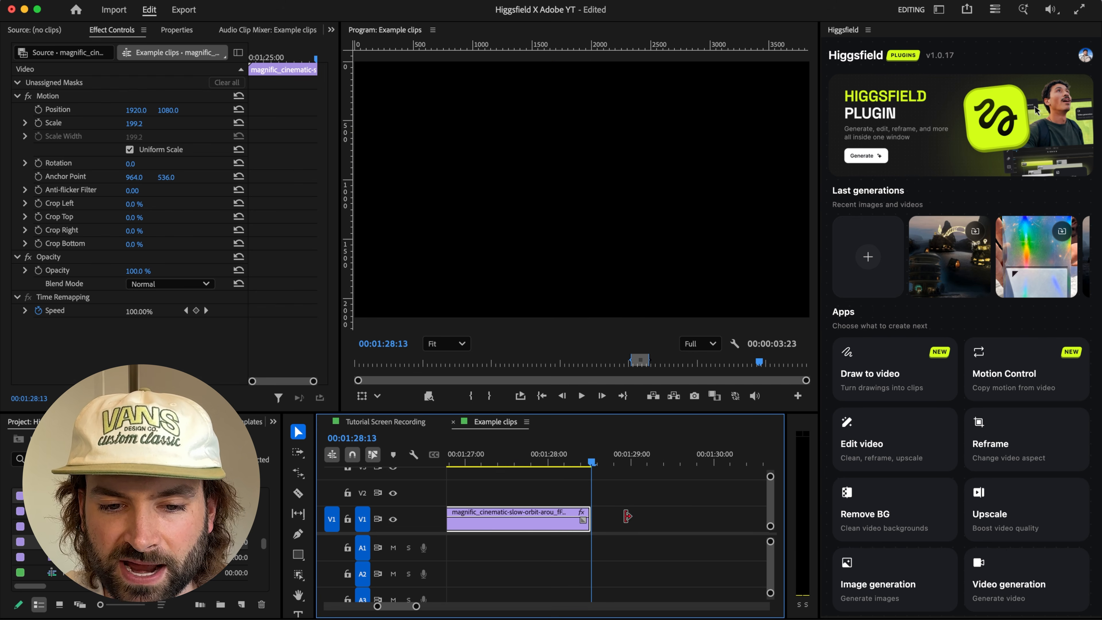
key(Left)
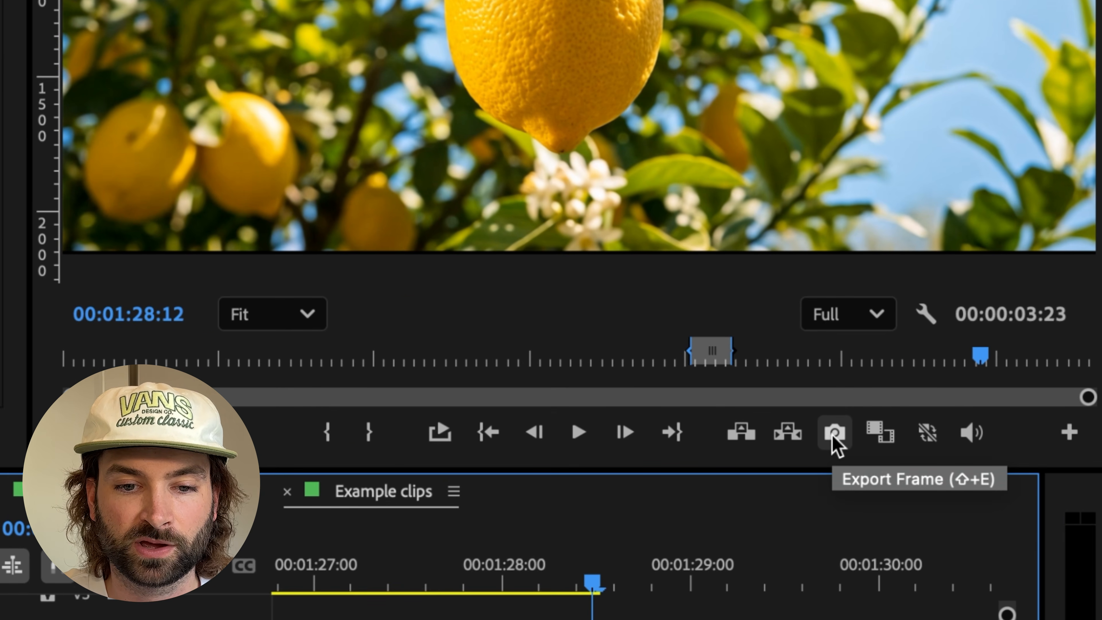
click(832, 436)
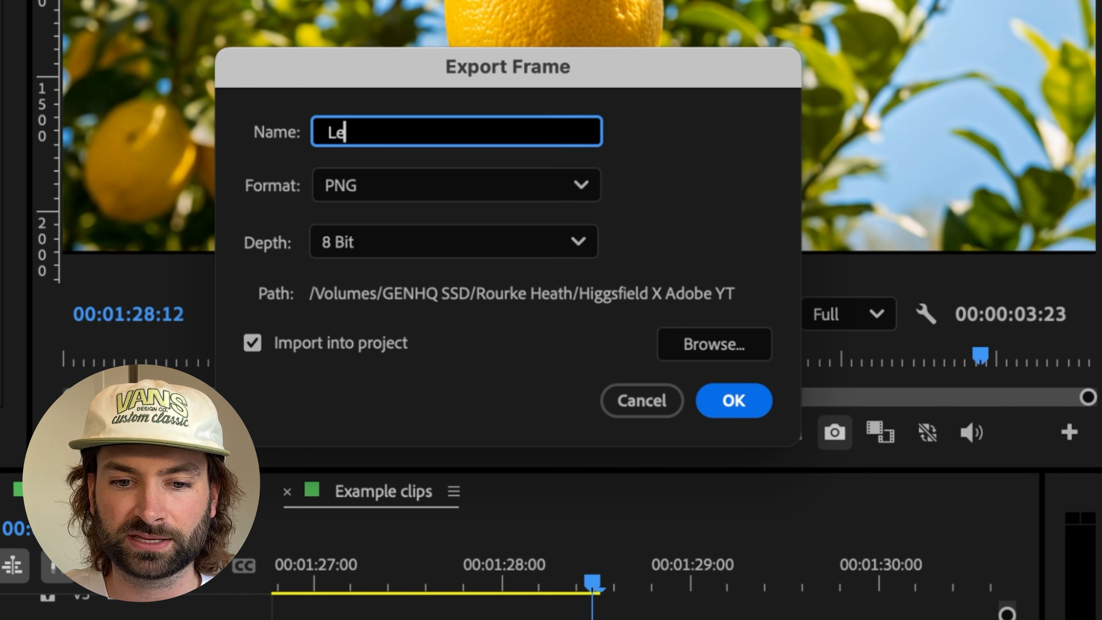
key(Return)
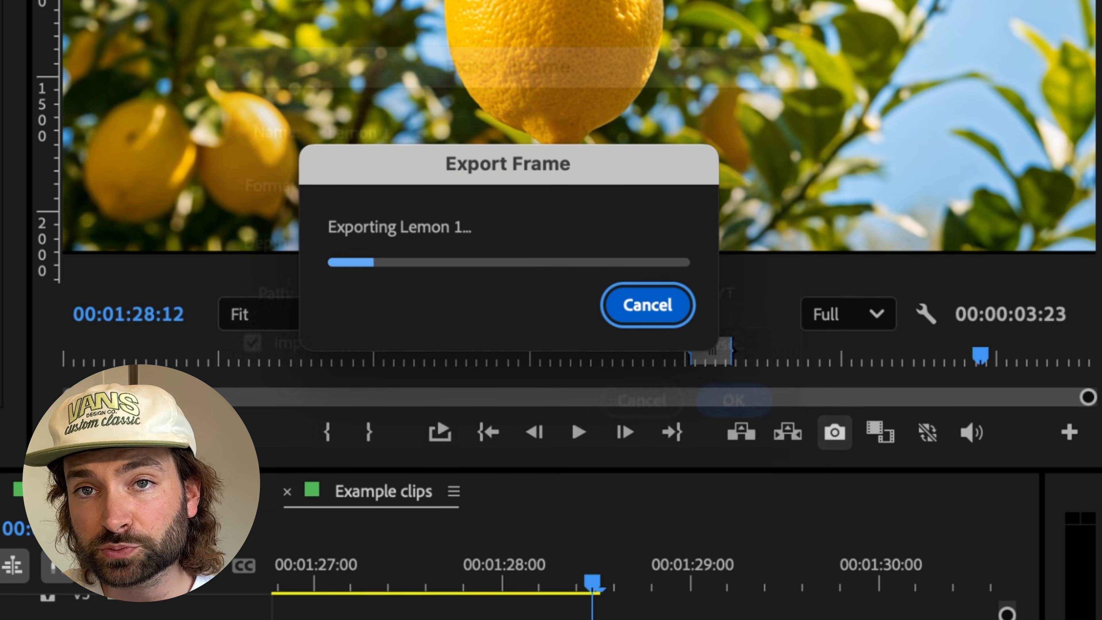
drag(65, 496, 596, 521)
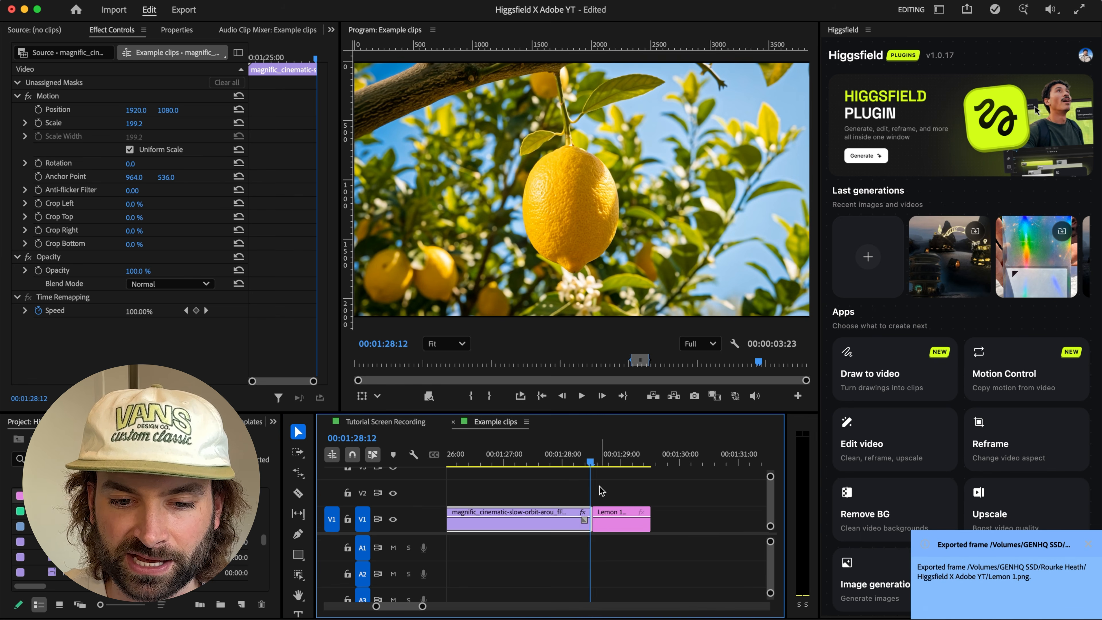
Step: Export the drinks can clip's first frame as a PNG named Lemon 2 and place it after the Lemon 1 still on V1
click(604, 453)
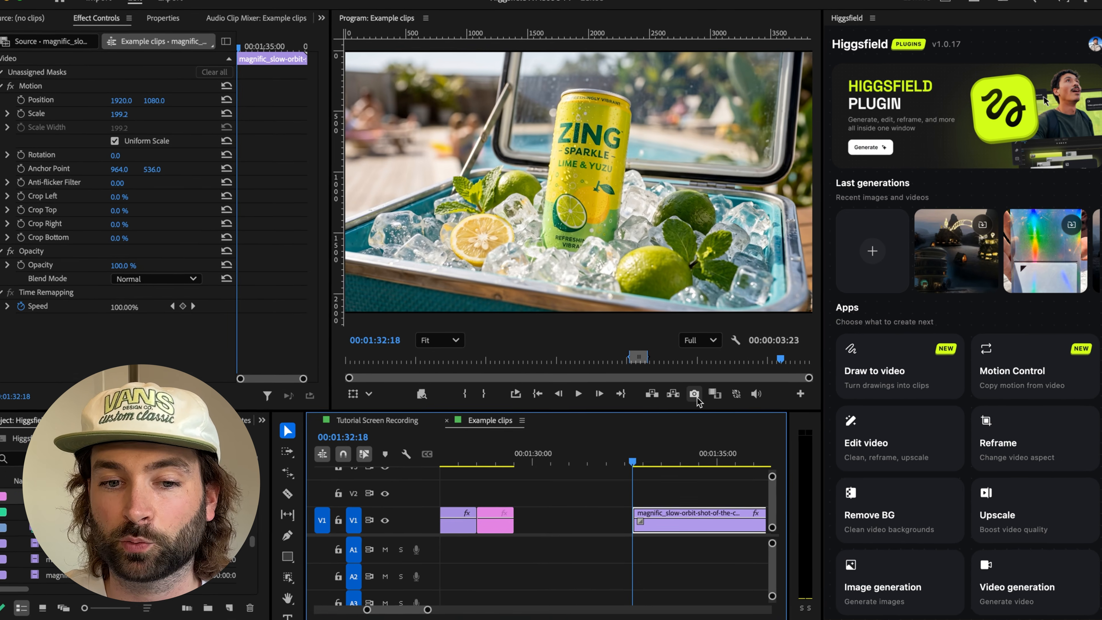
click(694, 394)
text(L)
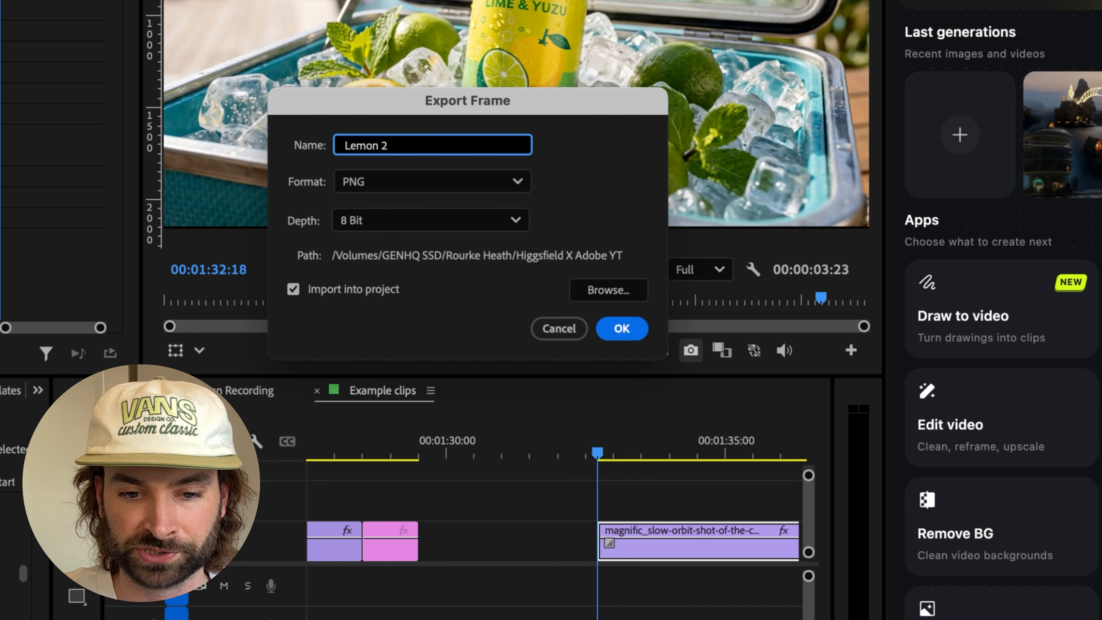
text(emon 2)
key(Return)
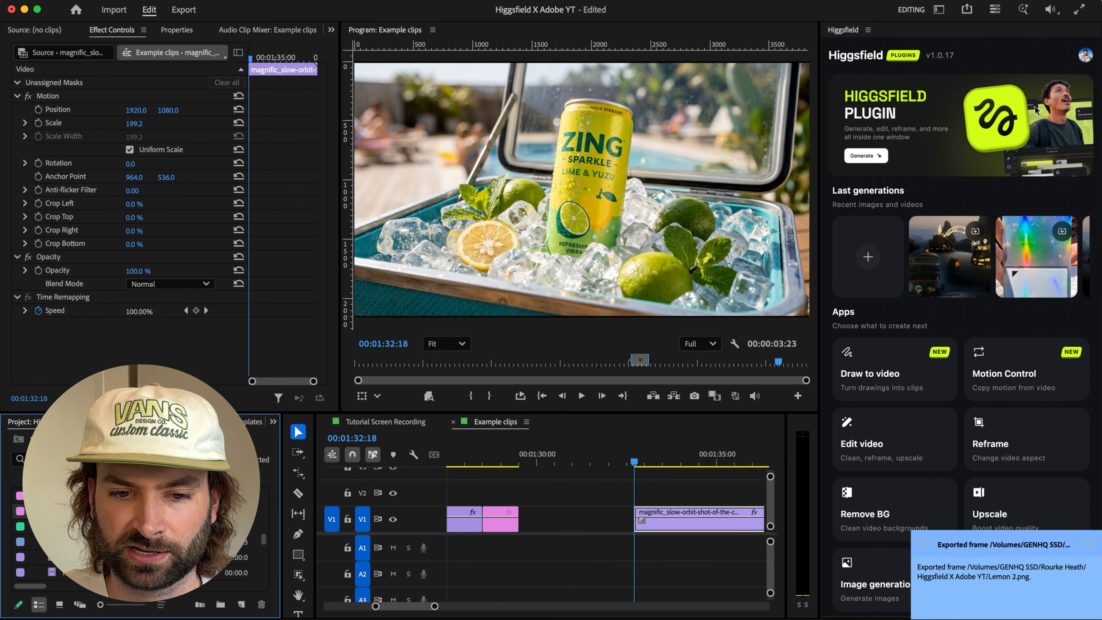
drag(74, 511, 522, 531)
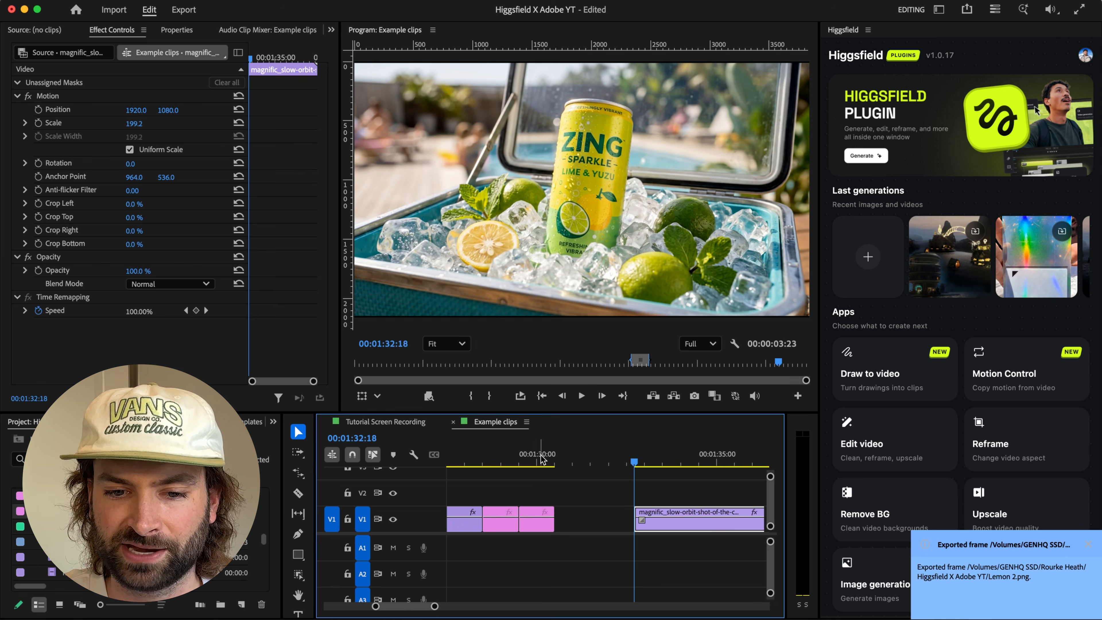
Step: Add the Lemon 1 and Lemon 2 stills from the timeline as reference images for the Higgsfield video generation
click(543, 453)
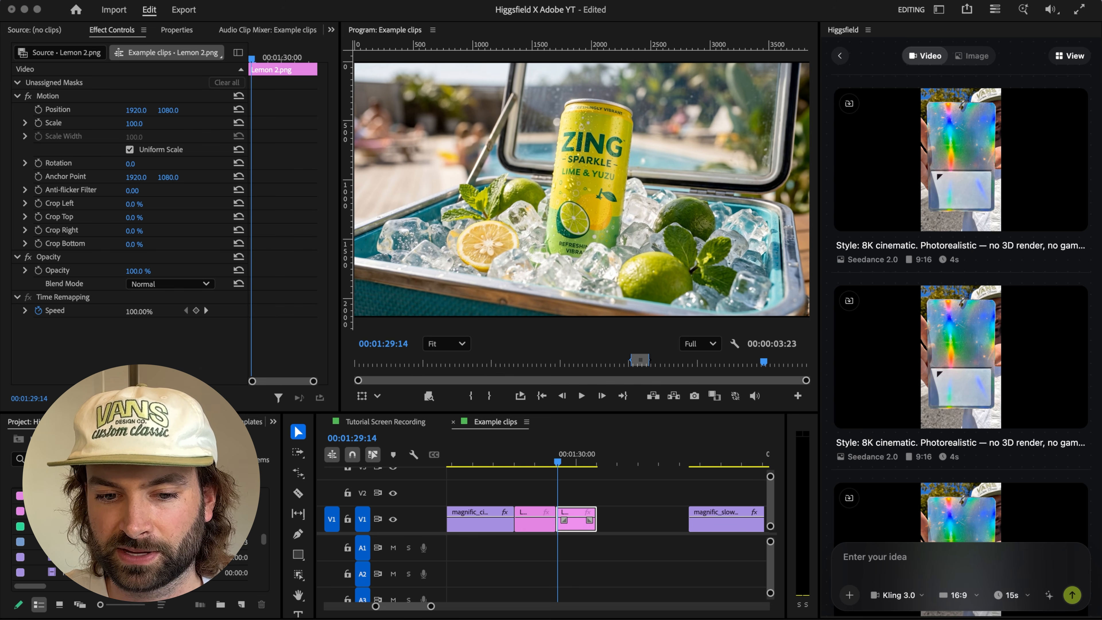
drag(875, 584, 874, 584)
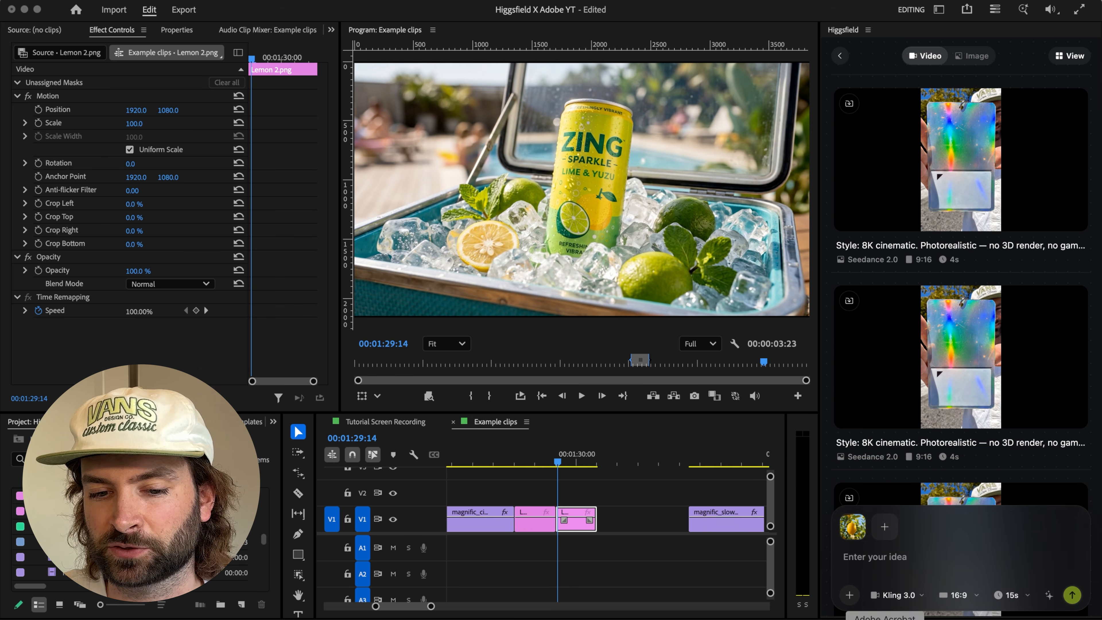
drag(915, 618, 904, 542)
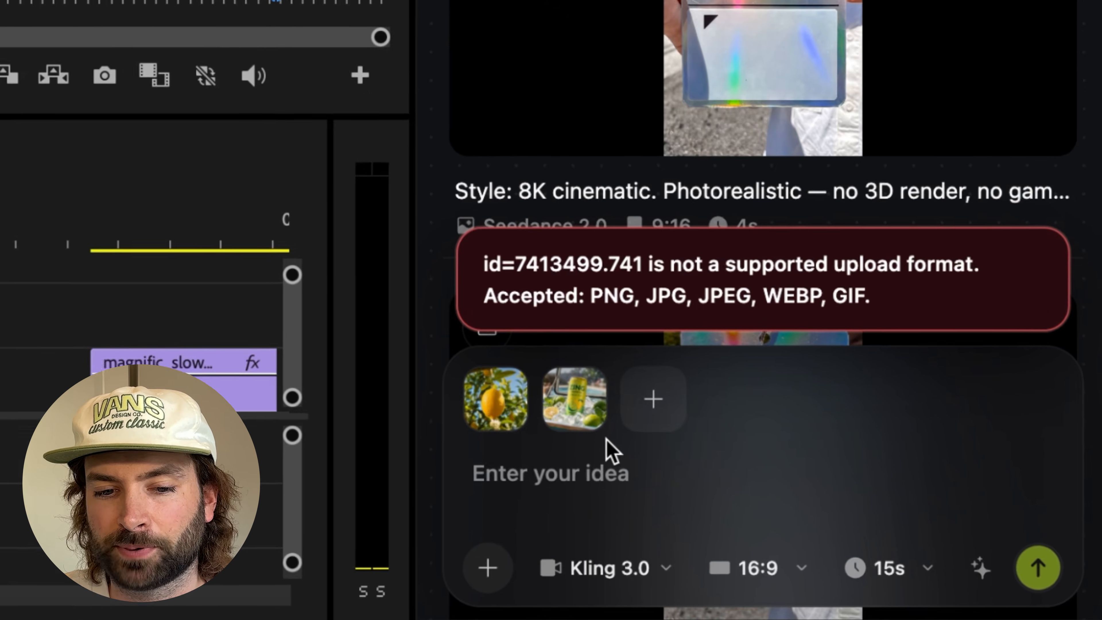
Step: Write a first/last frame prompt describing the lemon falling into the ice cooler and becoming a drinks can, and set the duration to 5s
click(817, 547)
text(First frame: lemon on tree last frame: )
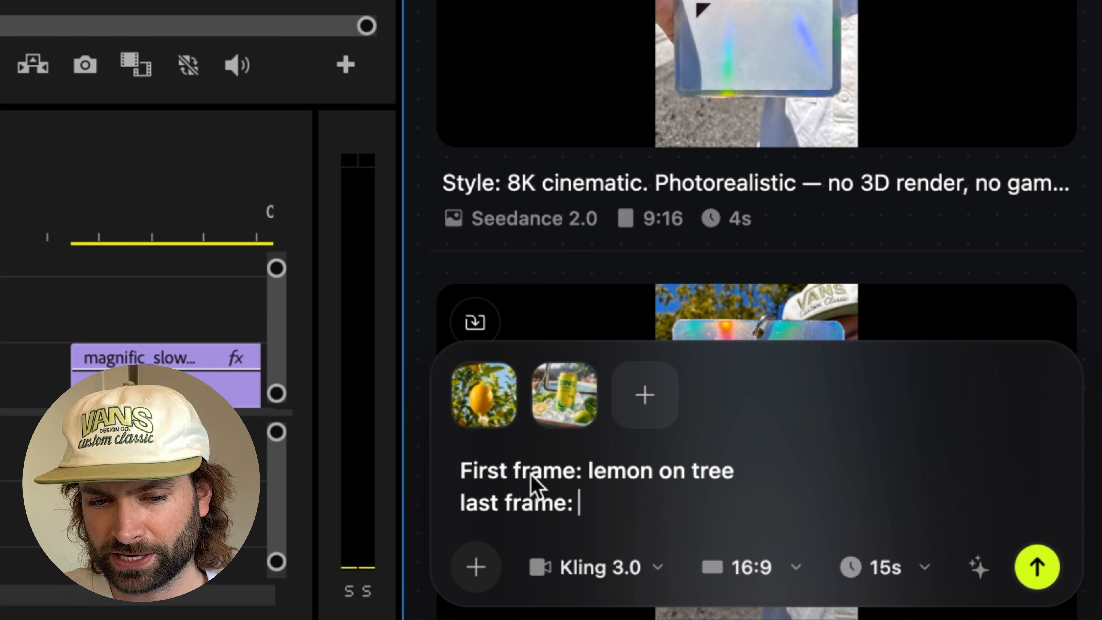
text(lemon in ice cooler)
key(Return)
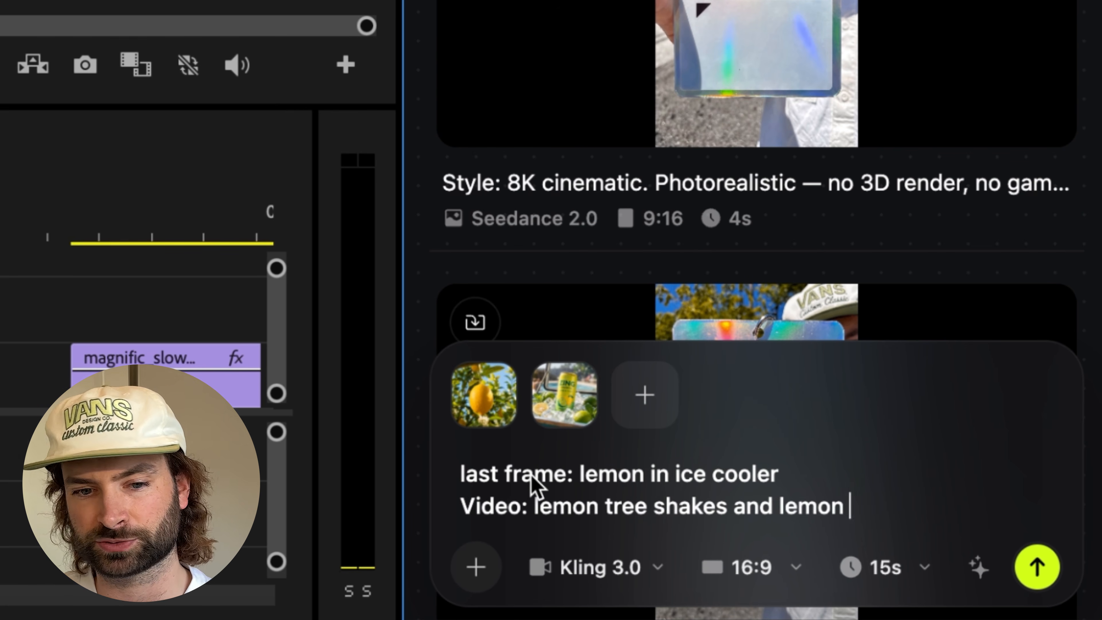
text(into the bucket full of ice, tr)
text(ansforming into a drinks can. the camera follows t)
text(he lemon down the entire way. ice bursts when the lemon)
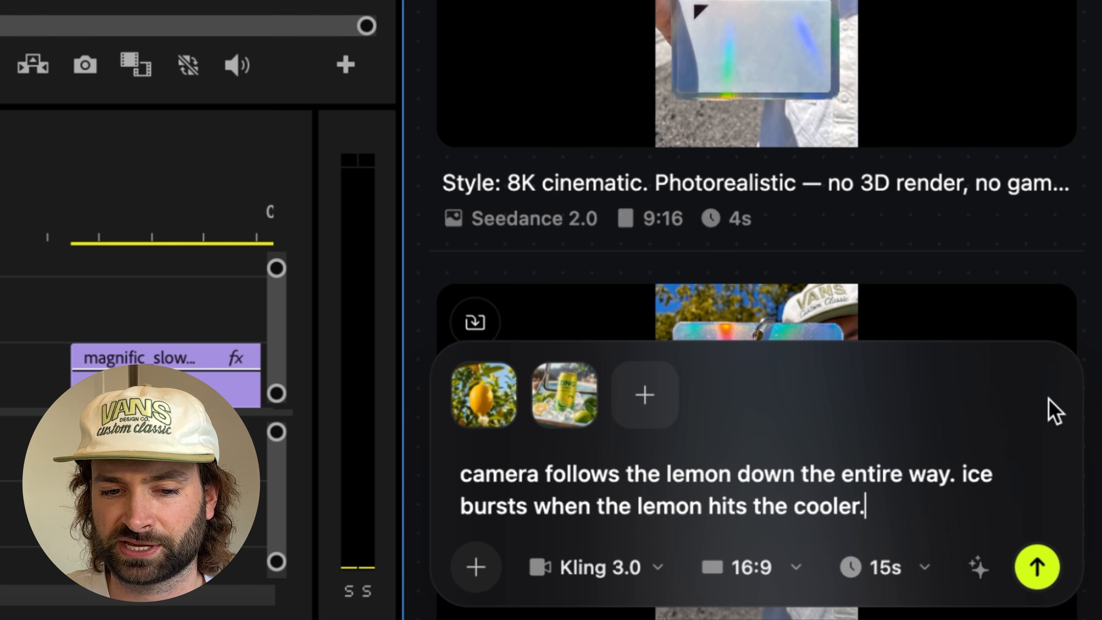
click(880, 570)
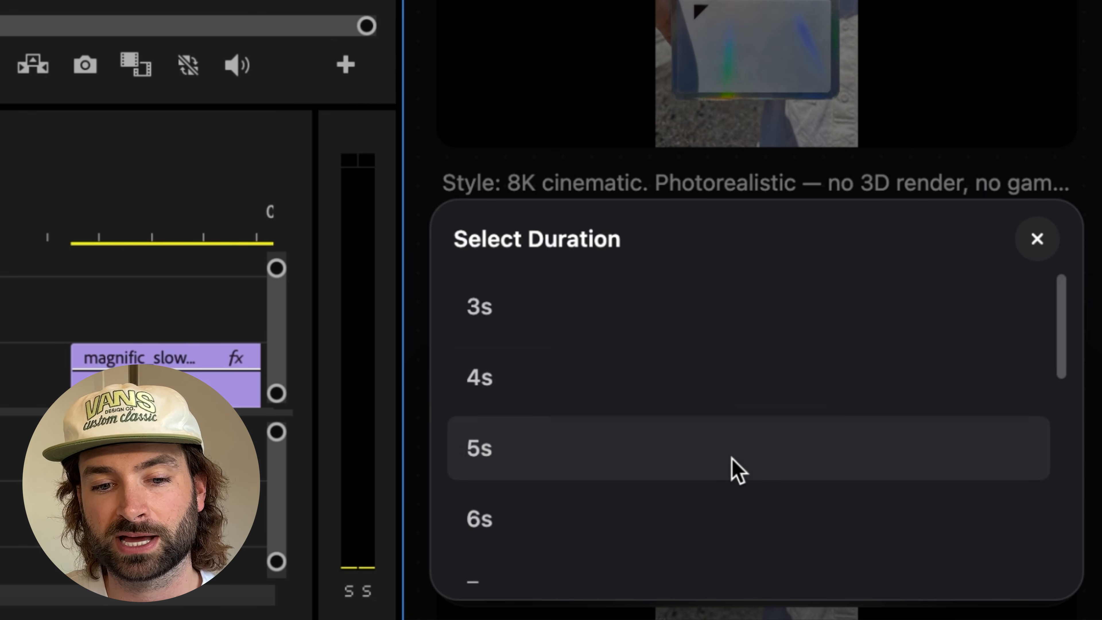
click(737, 471)
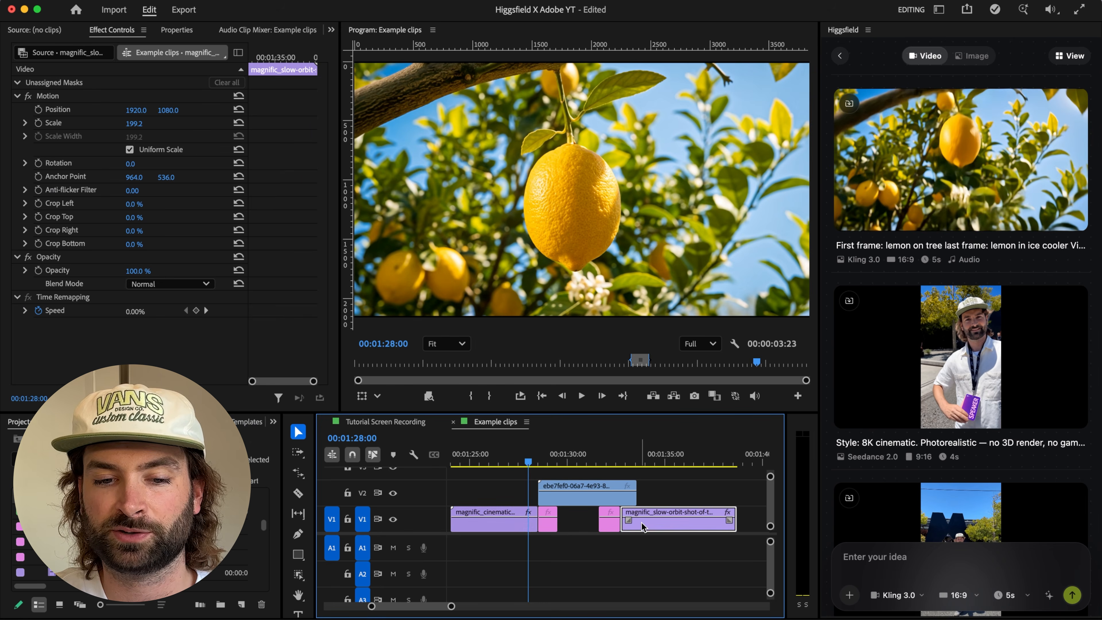
Step: Place the generated lemon video on V1 between the lemon clip and the drinks can clip, replacing the stills
drag(642, 526, 658, 528)
drag(609, 495, 607, 514)
key(space)
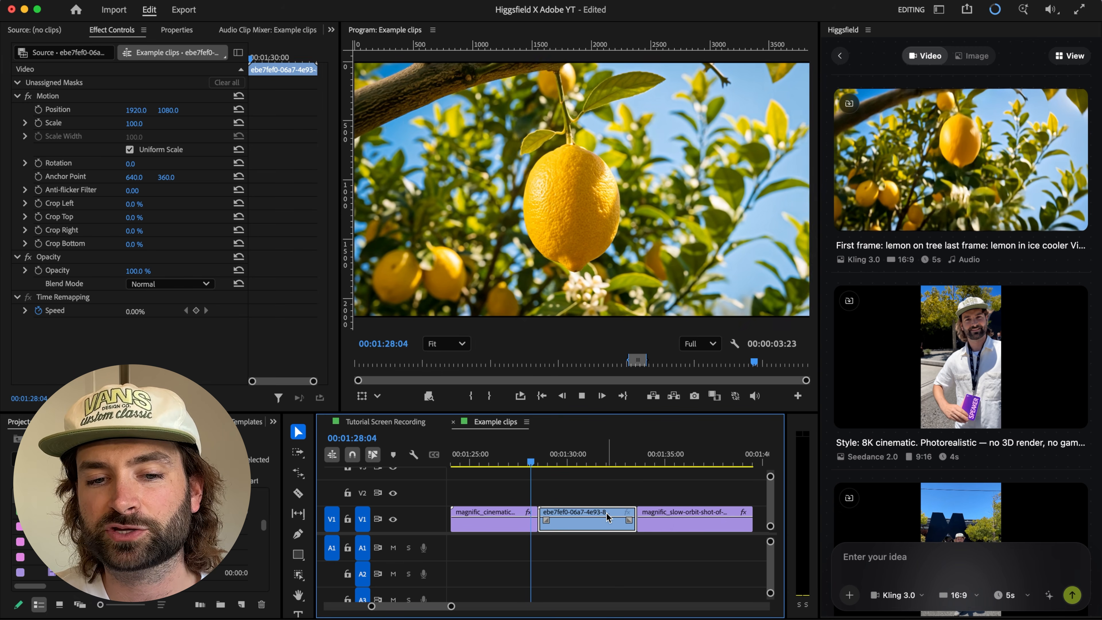
Step: Scale the generated clip to the frame size and play the sequence from the end of the lemon clip
right_click(577, 528)
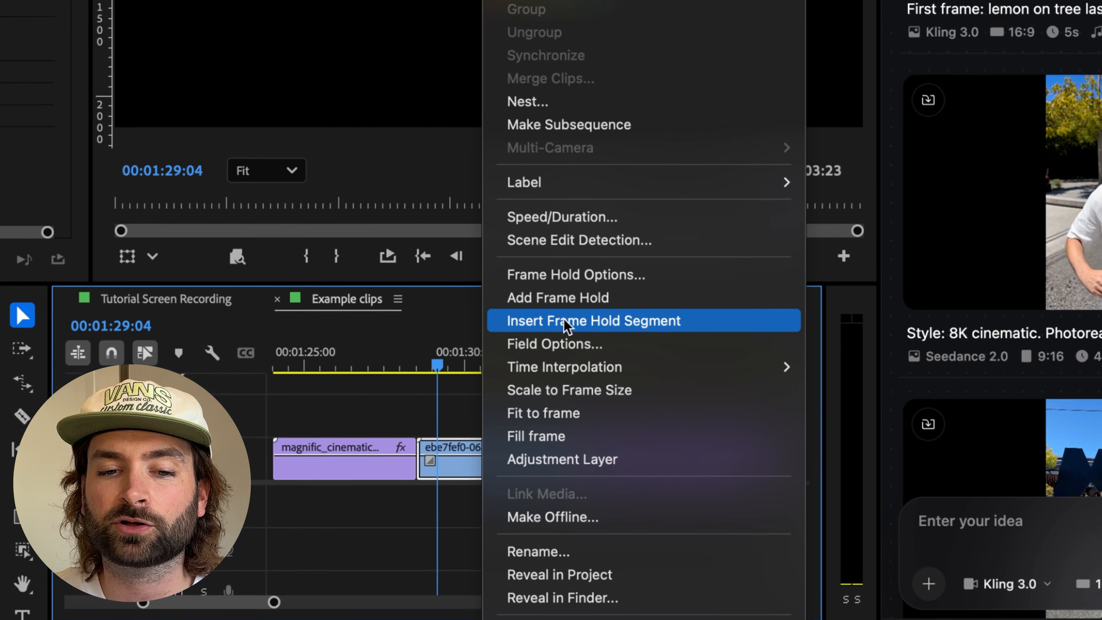
click(564, 391)
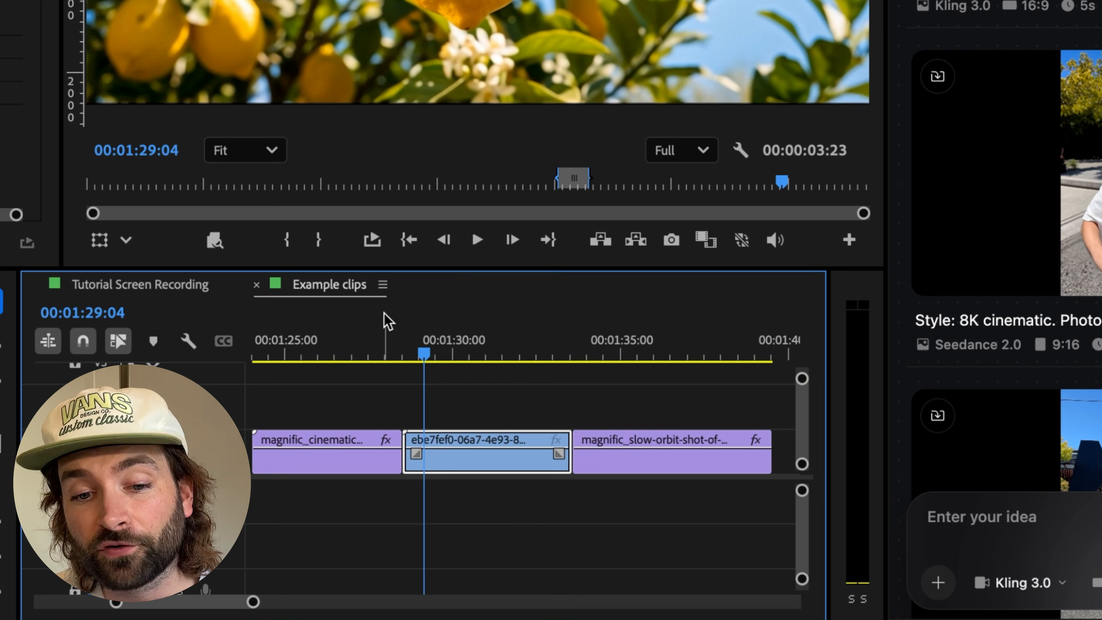
click(397, 341)
key(space)
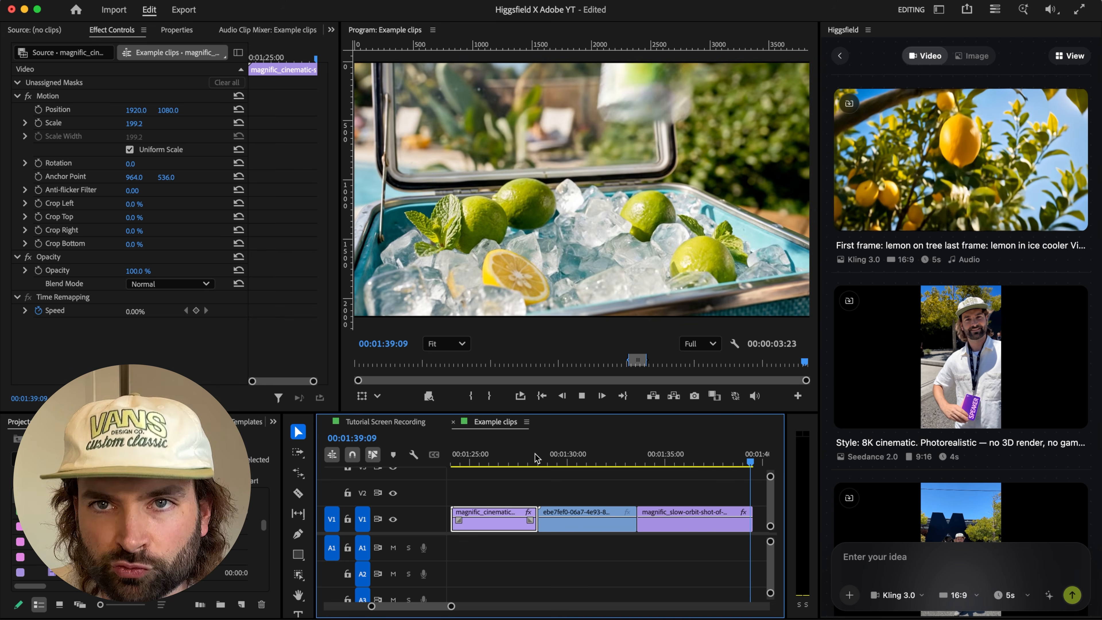
Step: Examine the cut between the generated clip and the drinks can clip, comparing the frames on both sides
click(495, 459)
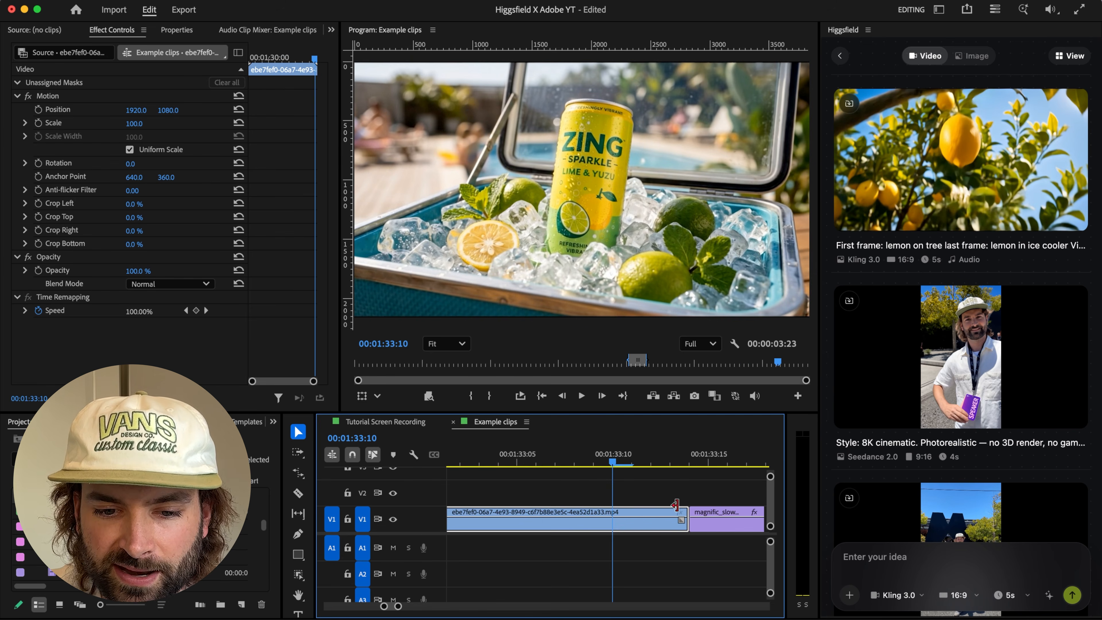
drag(653, 460, 739, 480)
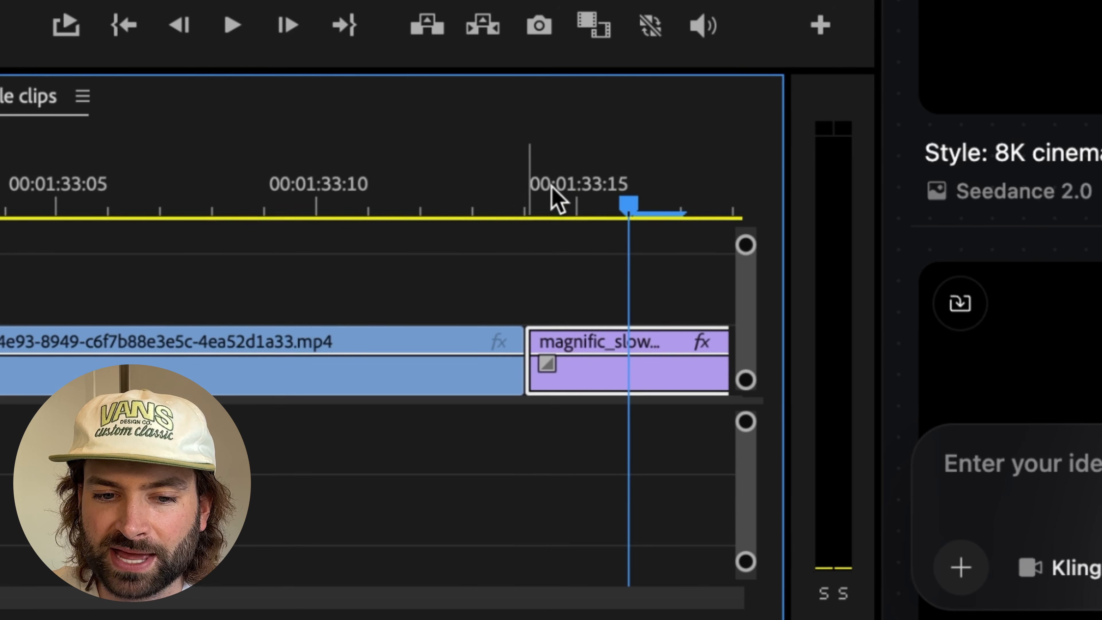
mouse_move(552, 187)
mouse_down()
mouse_move(485, 187)
mouse_move(543, 191)
mouse_up()
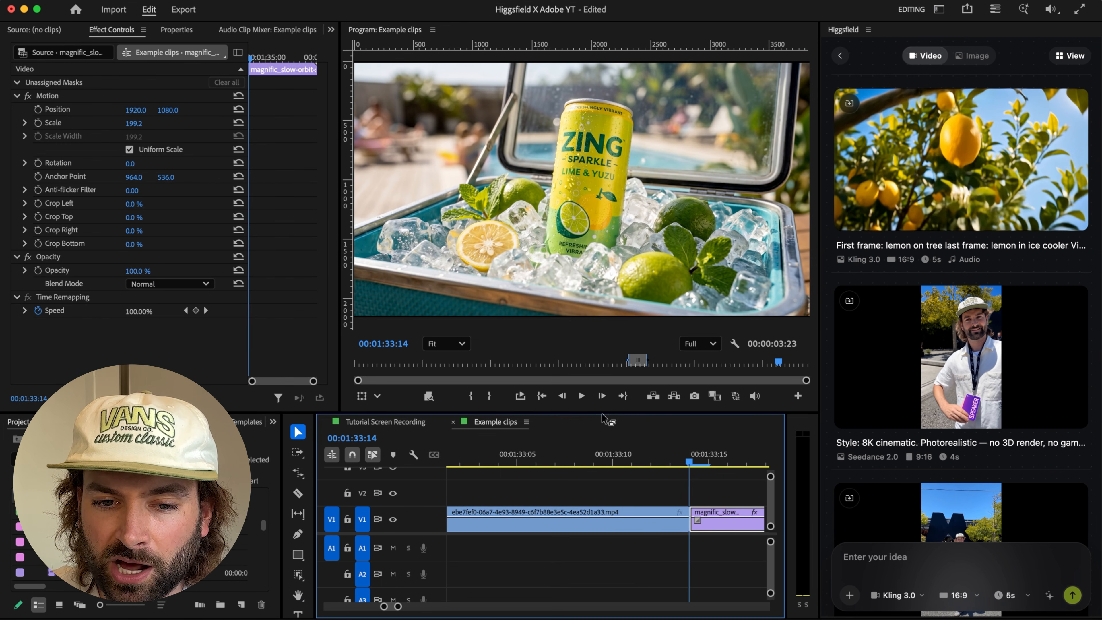
drag(602, 413, 602, 443)
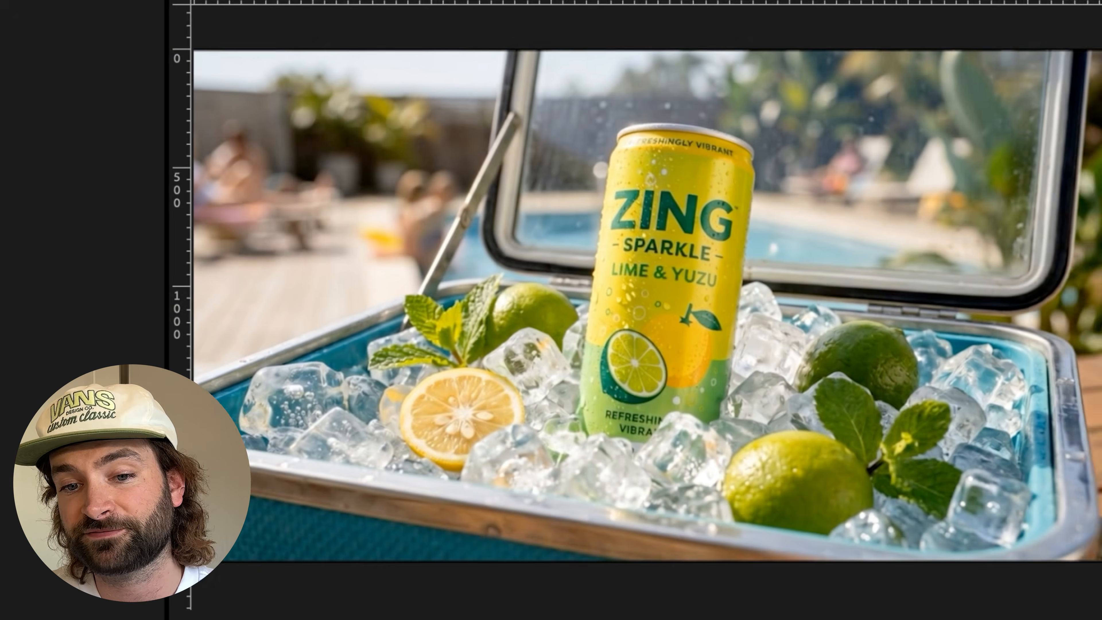
Step: Set the generated clip's Lumetri Shadows to 11.8 and compare it with the drinks can clip across the cut
mouse_move(999, 408)
mouse_down()
mouse_move(1015, 409)
mouse_move(1004, 409)
mouse_up()
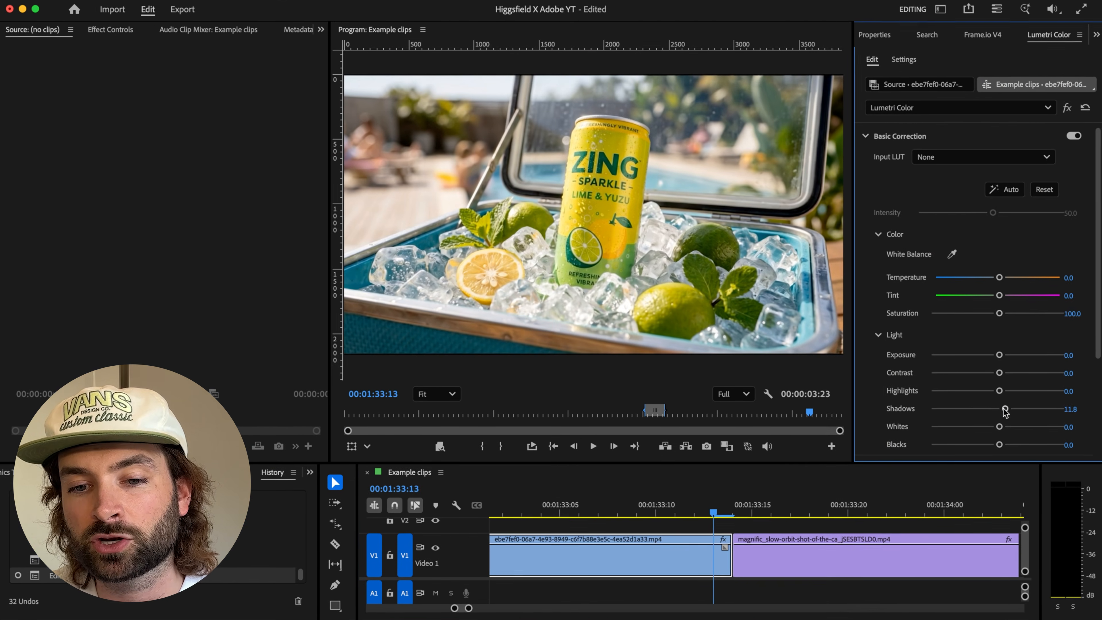
click(732, 513)
click(720, 507)
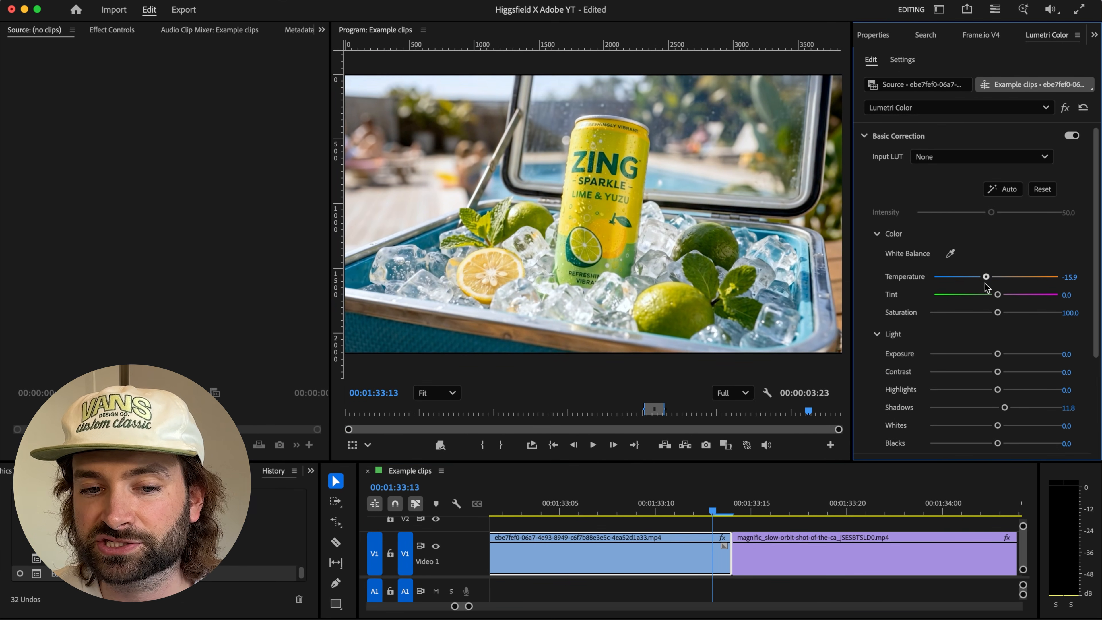
Step: Compare the frames on both sides of the cut and ripple-trim the end of the generated clip at 00:01:33:13
drag(718, 510, 734, 513)
click(715, 508)
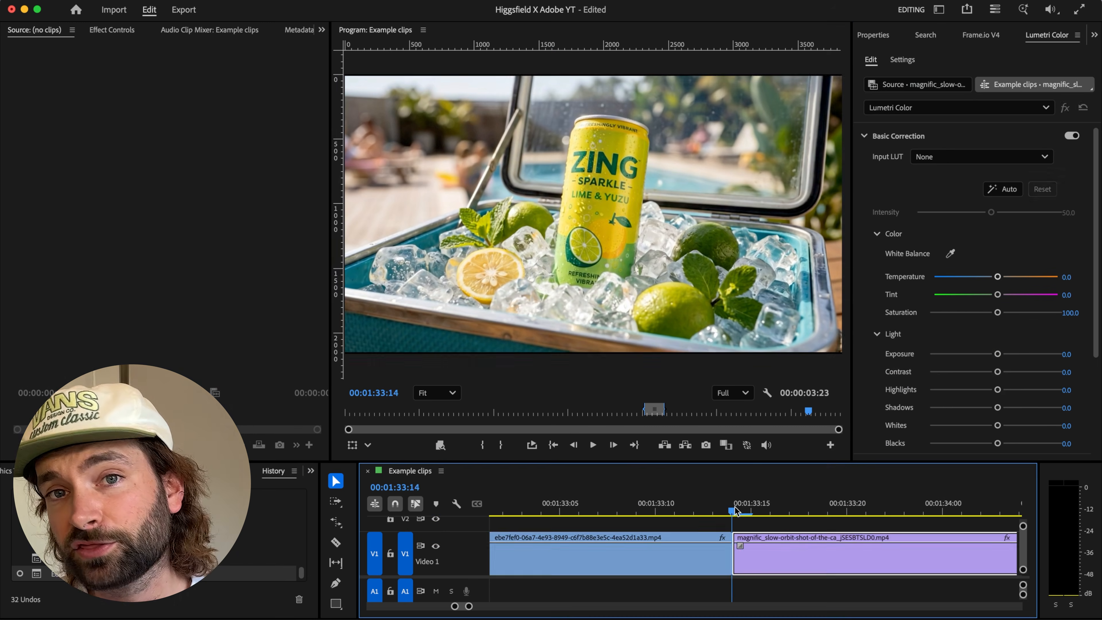
click(735, 512)
right_click(733, 556)
click(714, 503)
key(w)
drag(707, 546, 694, 564)
Step: Play the sequence repeatedly across the cut between the generated clip and the drinks can clip to check the transition
key(minus)
key(minus)
key(minus)
click(568, 502)
mouse_move(568, 500)
mouse_down()
mouse_move(583, 511)
mouse_move(552, 513)
mouse_up()
key(space)
click(538, 502)
key(space)
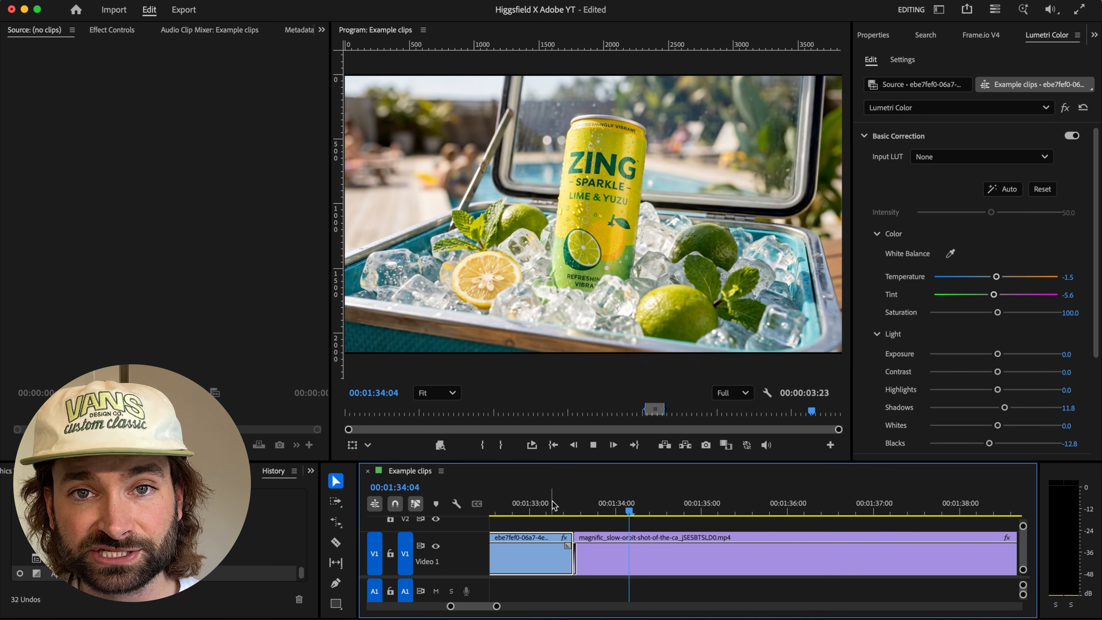
click(574, 507)
drag(574, 507, 550, 545)
scroll(585, 577, up, 5)
scroll(584, 577, left, 2)
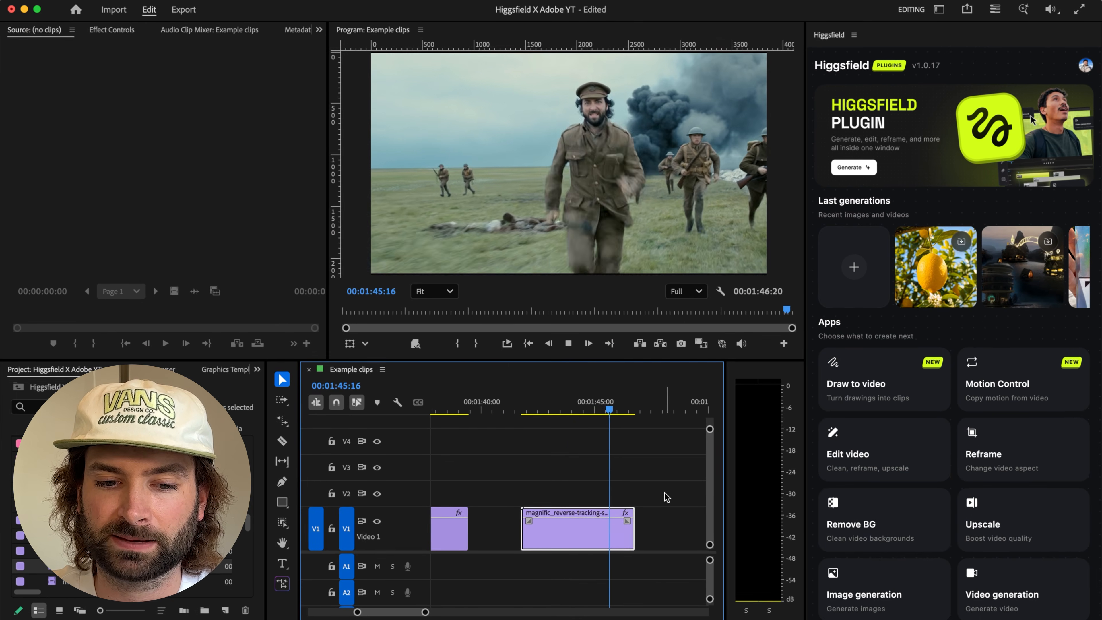
Step: Mark an In point at the start and an Out point at the end of the magnific_reverse-tracking soldier clip
click(522, 411)
key(i)
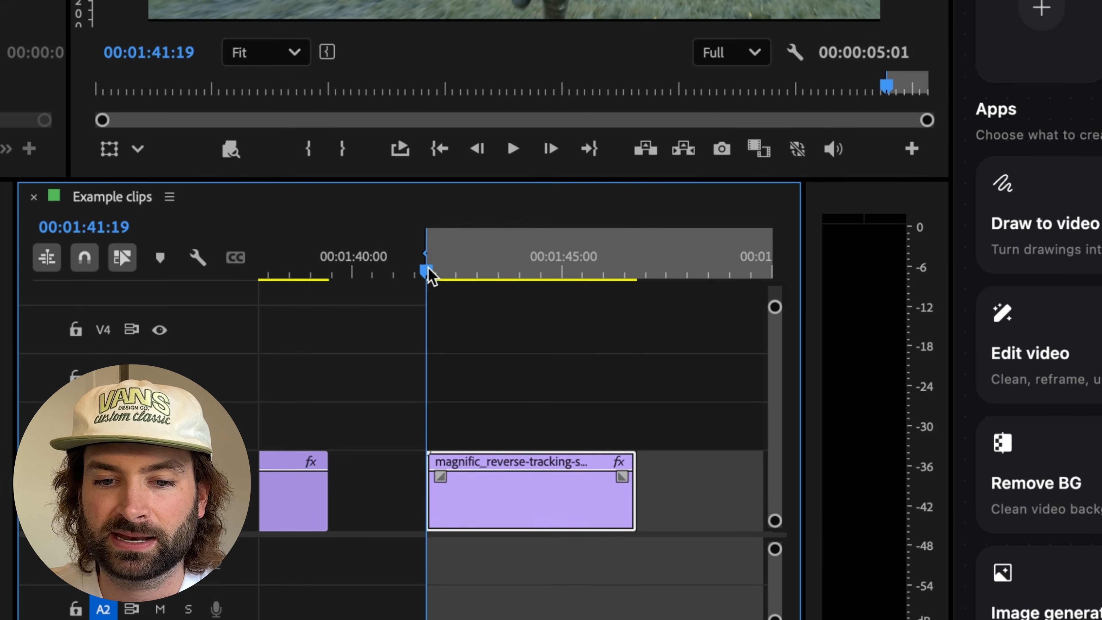
click(635, 259)
key(o)
click(428, 268)
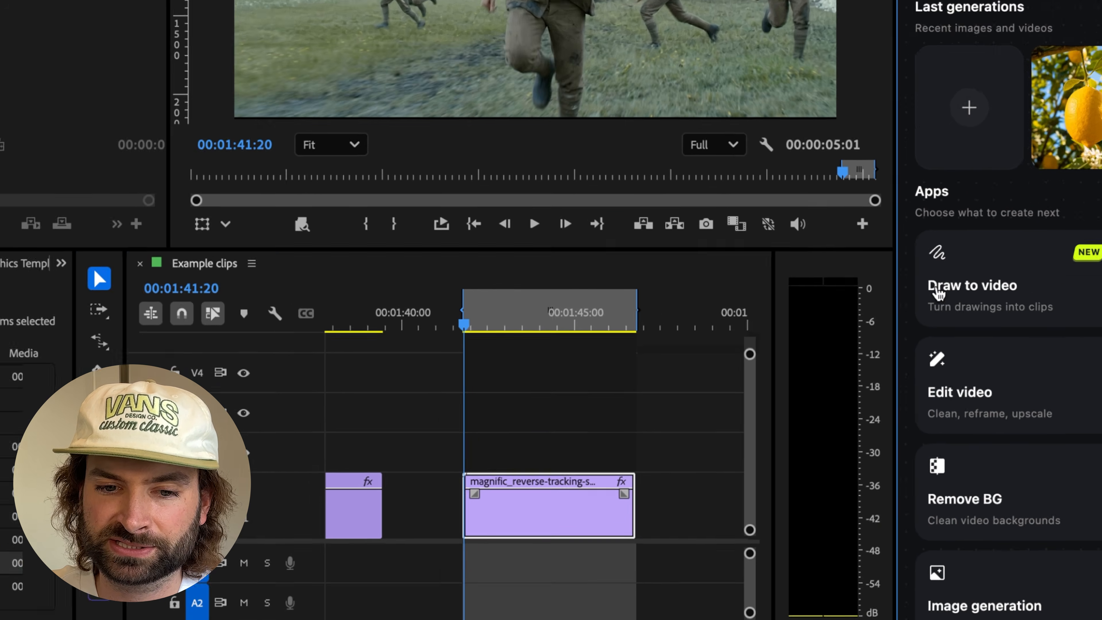
Step: Load the marked soldier clip into Higgsfield's Draw to Edit tool and paint over the background soldiers in the first frame
click(1062, 186)
click(867, 364)
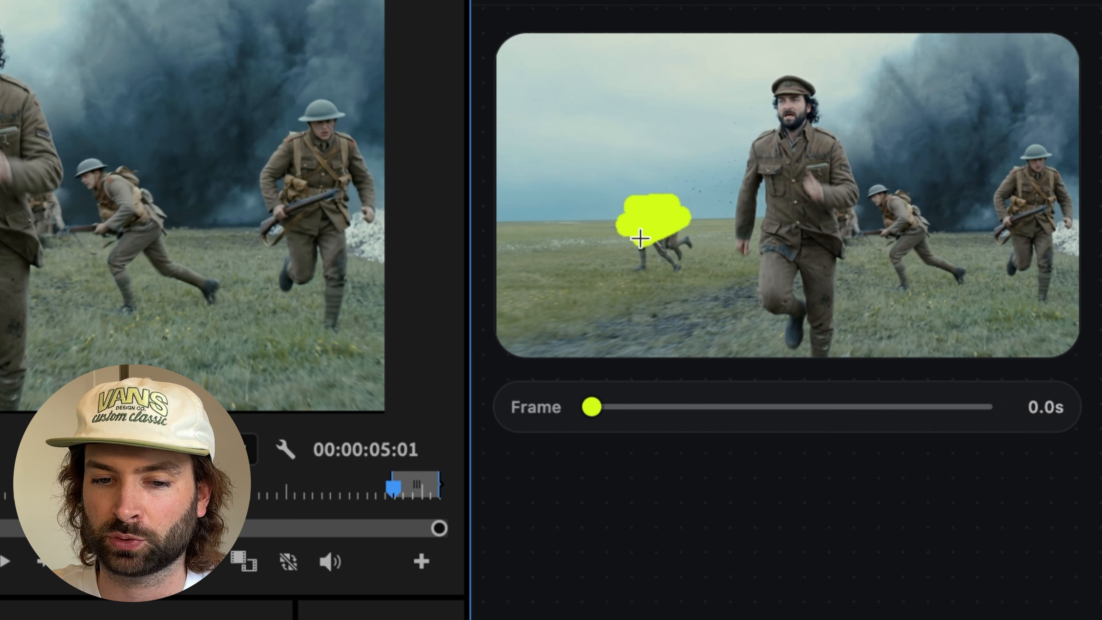
drag(1009, 207, 1018, 265)
drag(926, 253, 893, 227)
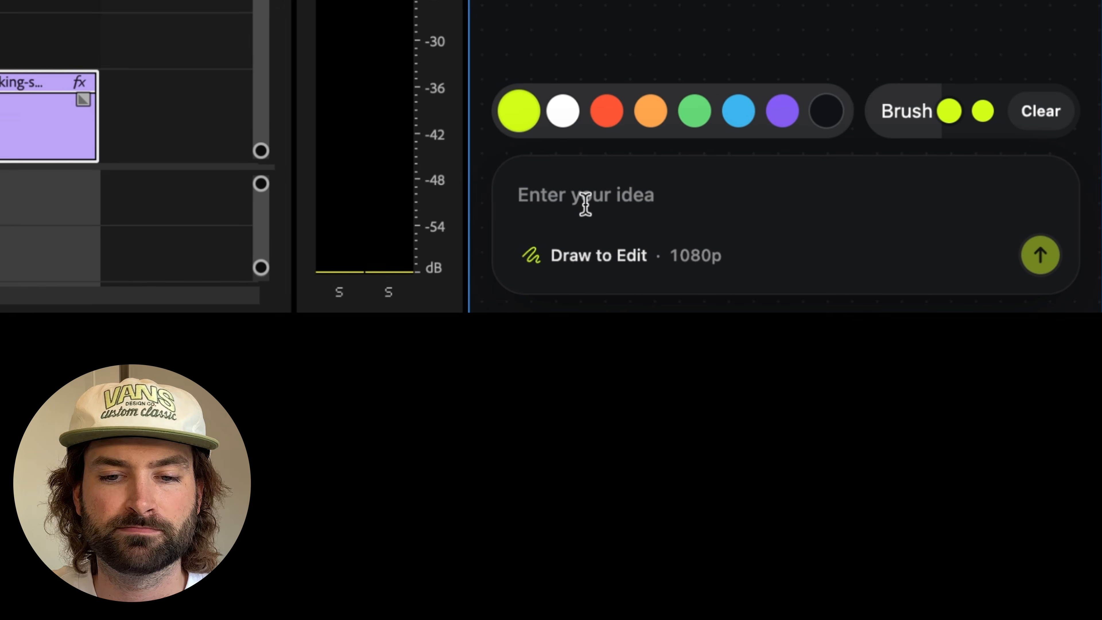
Step: Generate the edit with the prompt "keep the solider in the middle but remove the men from the background of the shot. there should only be one man in the frame."
text(in the middle)
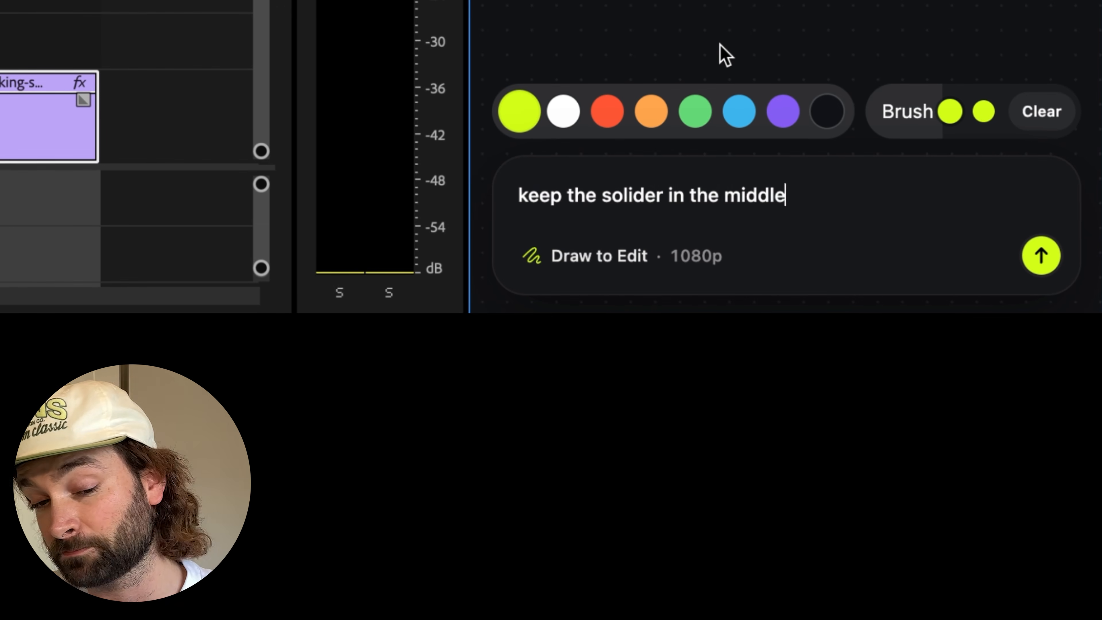
text( but remove the men from the background of the shot. there should only)
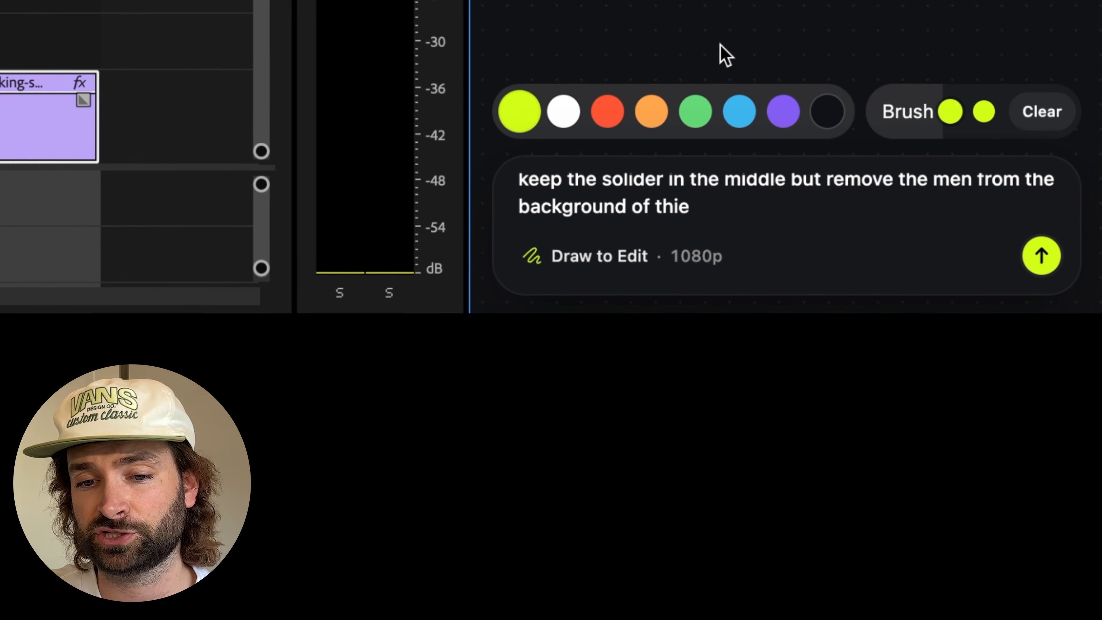
text( be one man in the frame.)
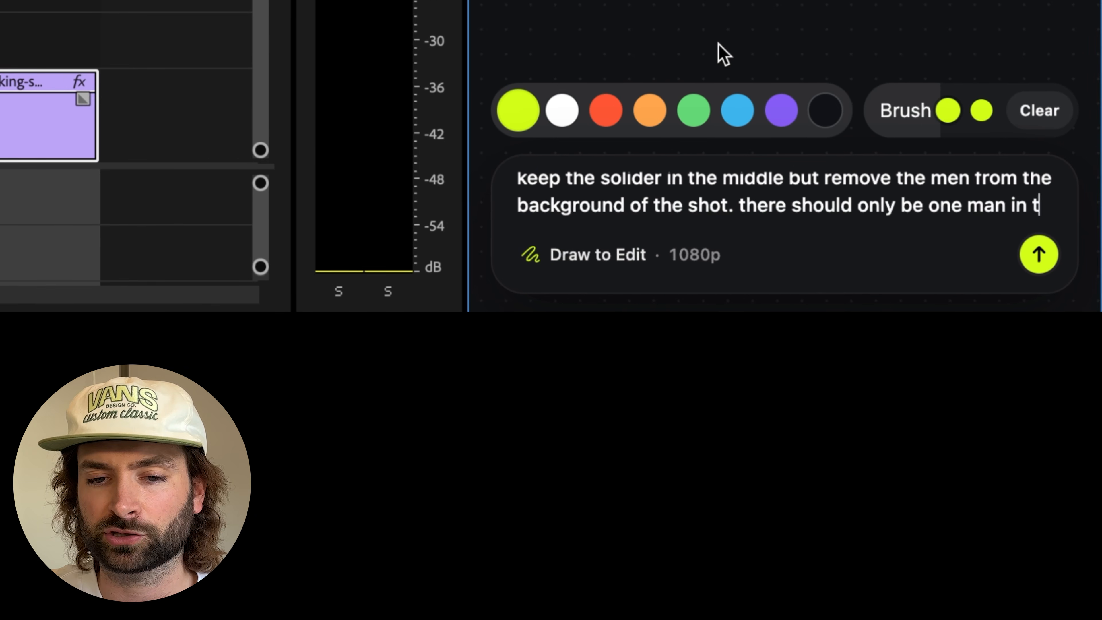
click(1040, 261)
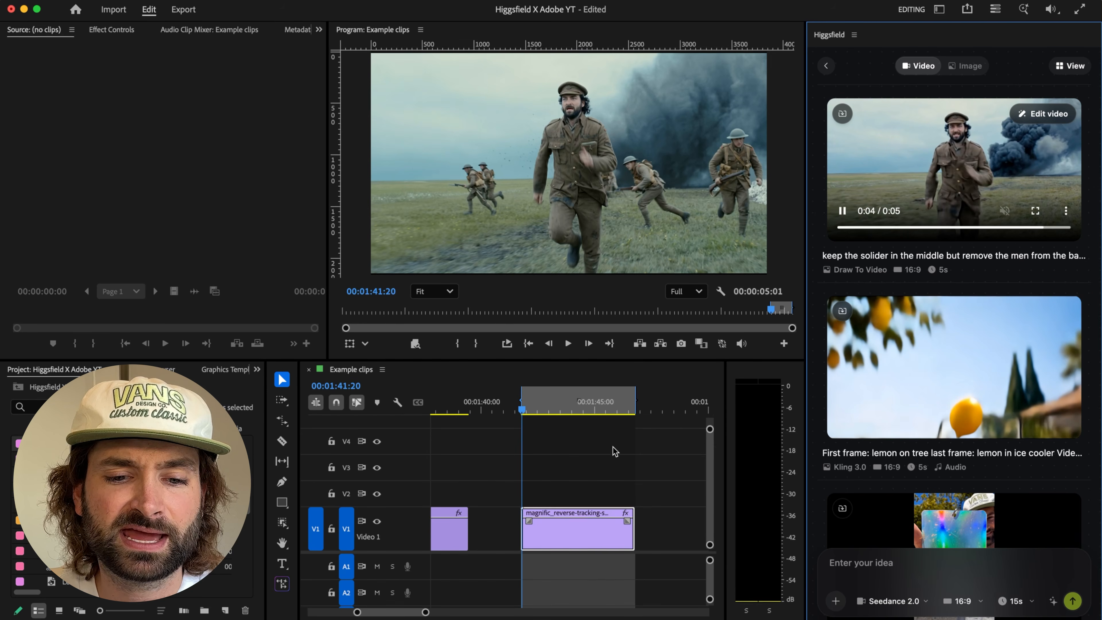
Step: Place the generated soldier video on V2 directly above the original clip and scale it to the frame size
drag(614, 450, 527, 493)
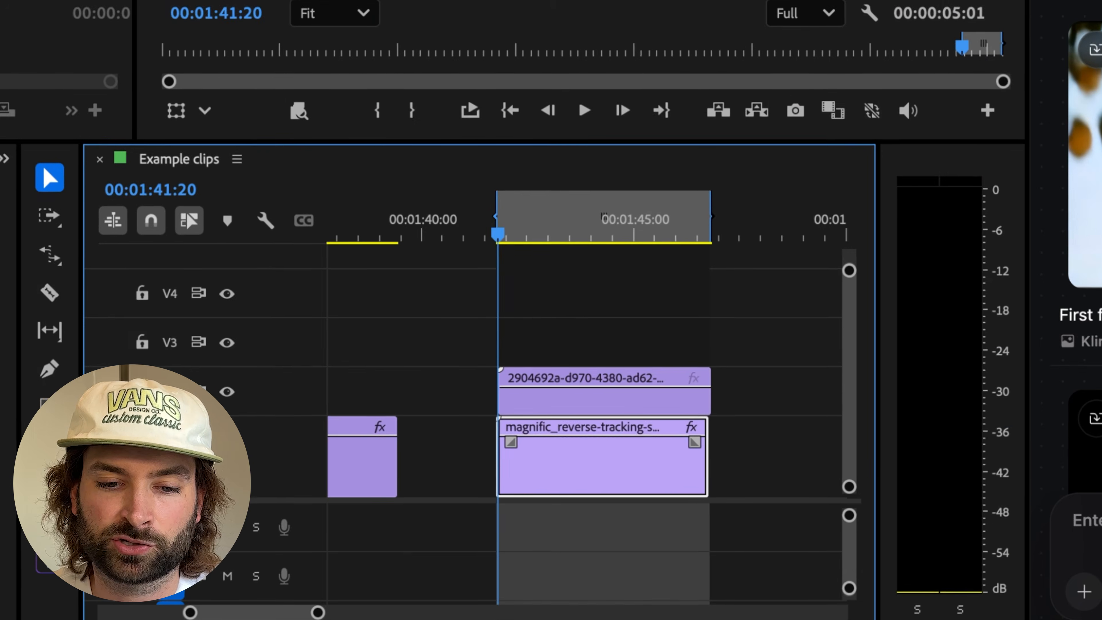
right_click(564, 410)
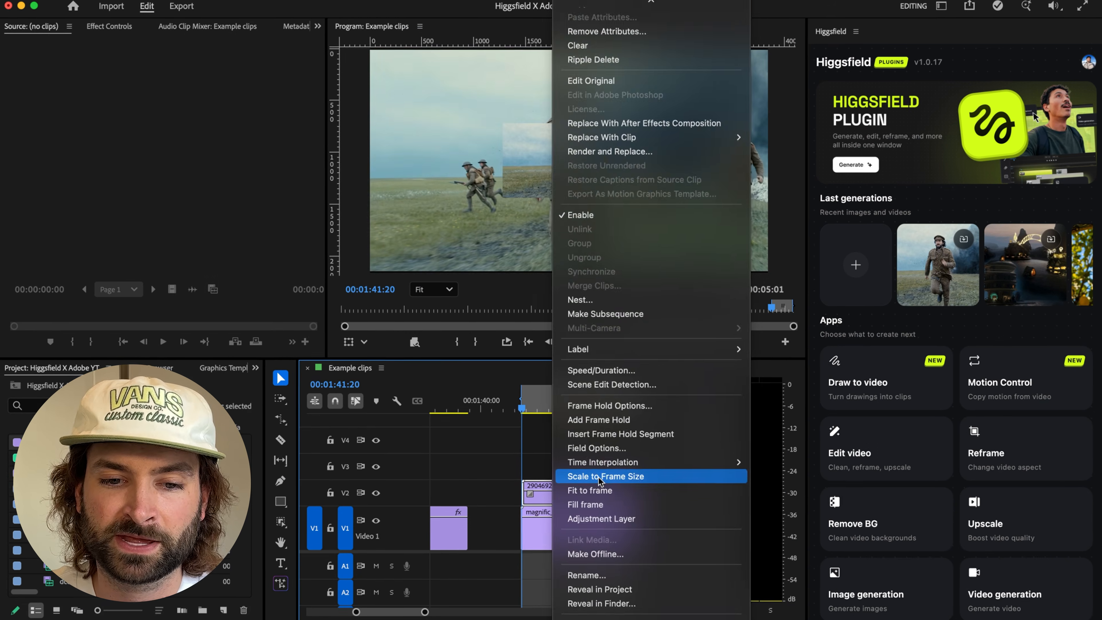
click(653, 360)
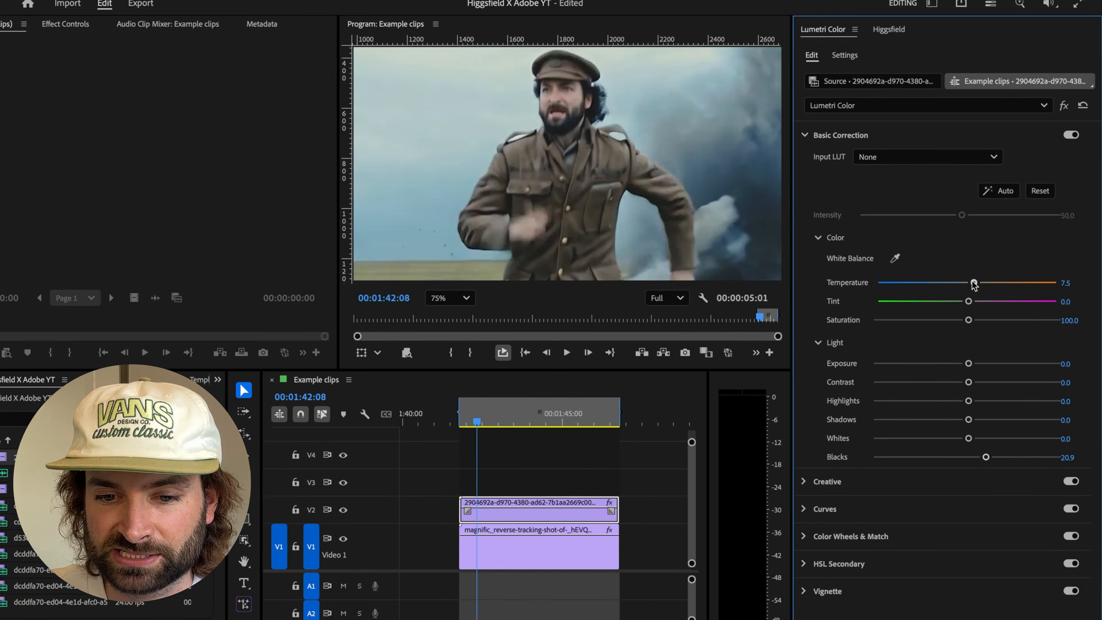
Step: Set the generated clip's Lumetri Temperature to 9.0, Tint to -5.2 and Contrast to -14.9, comparing it with the original clip beneath
key(shift+super+e)
key(shift+super+e)
key(shift+super+e)
key(shift+super+e)
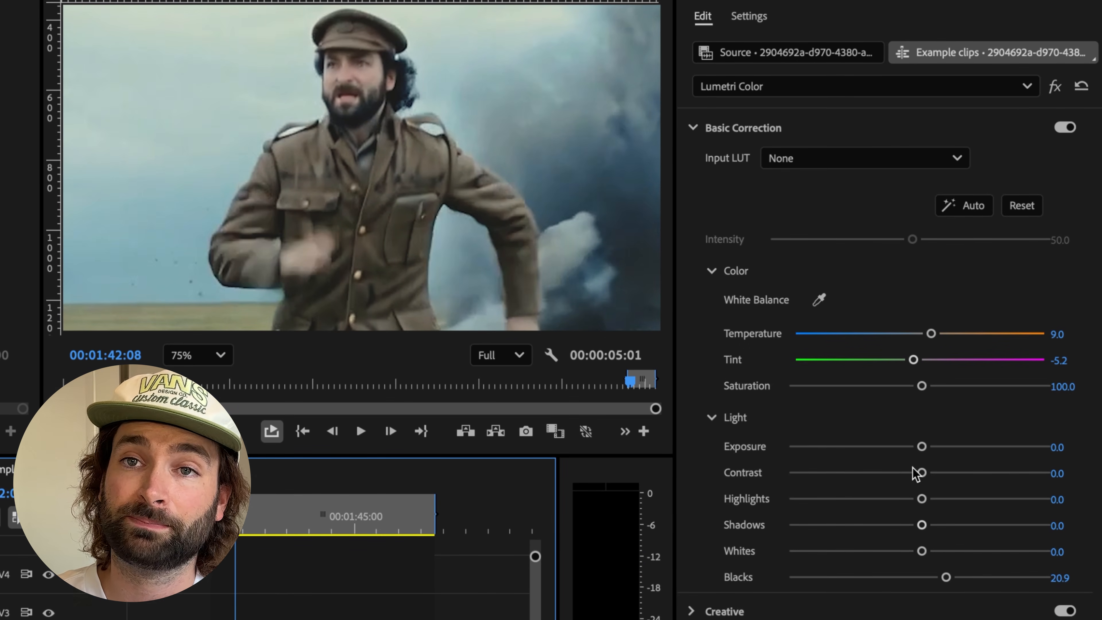
click(320, 615)
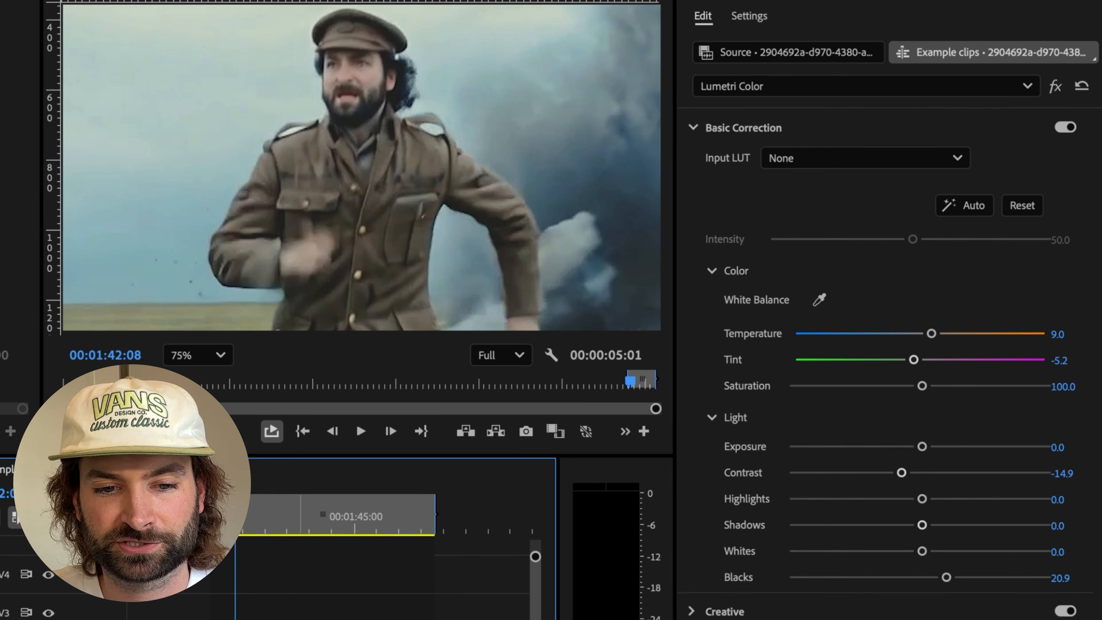
Step: Compare the generated clip with and without its Basic Correction, and fit the whole frame in the program preview
click(1066, 127)
click(1066, 128)
click(1066, 128)
click(1066, 128)
click(214, 359)
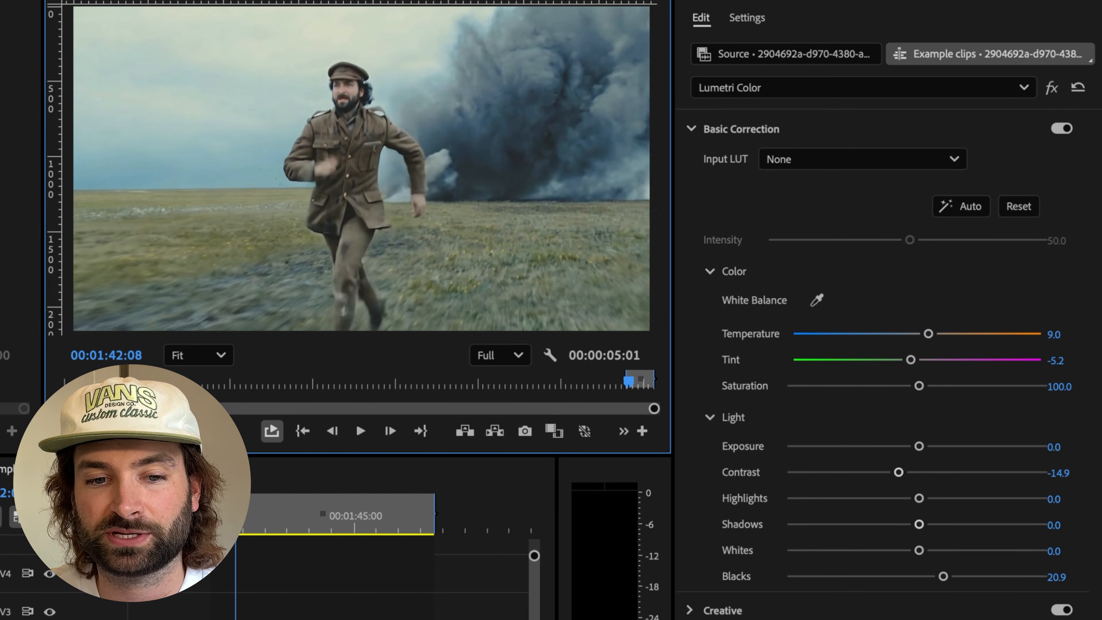
Step: Play ahead to 00:01:43:04 and disable and enable the generated clip to compare it with the original shot
key(space)
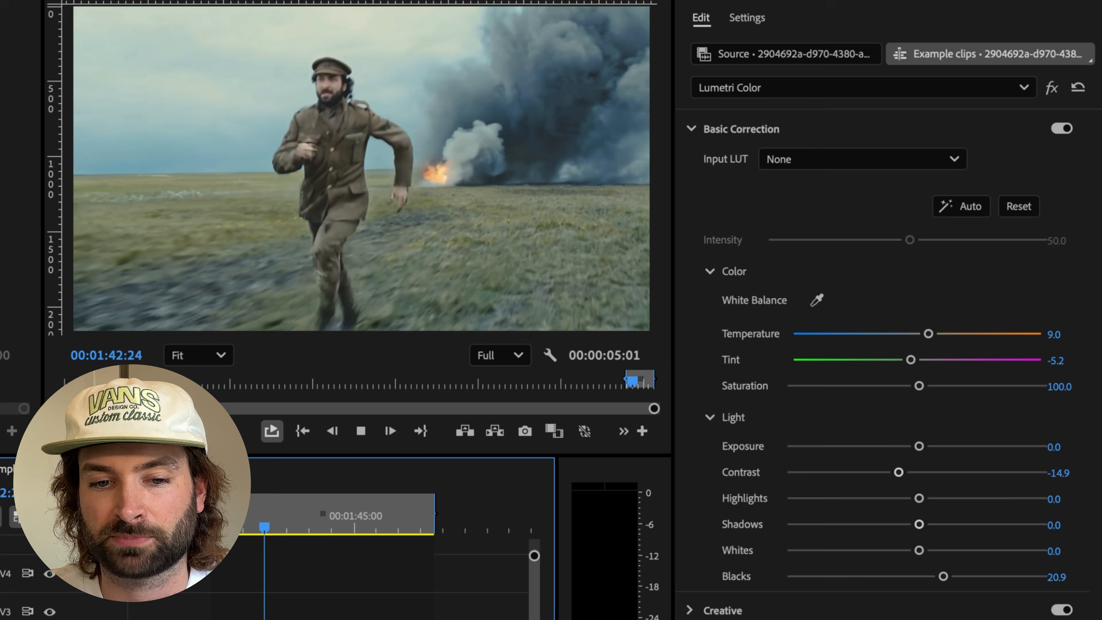
key(space)
key(shift+super+e)
key(shift+super+e)
key(shift+super+e)
key(shift+super+e)
key(shift+super+e)
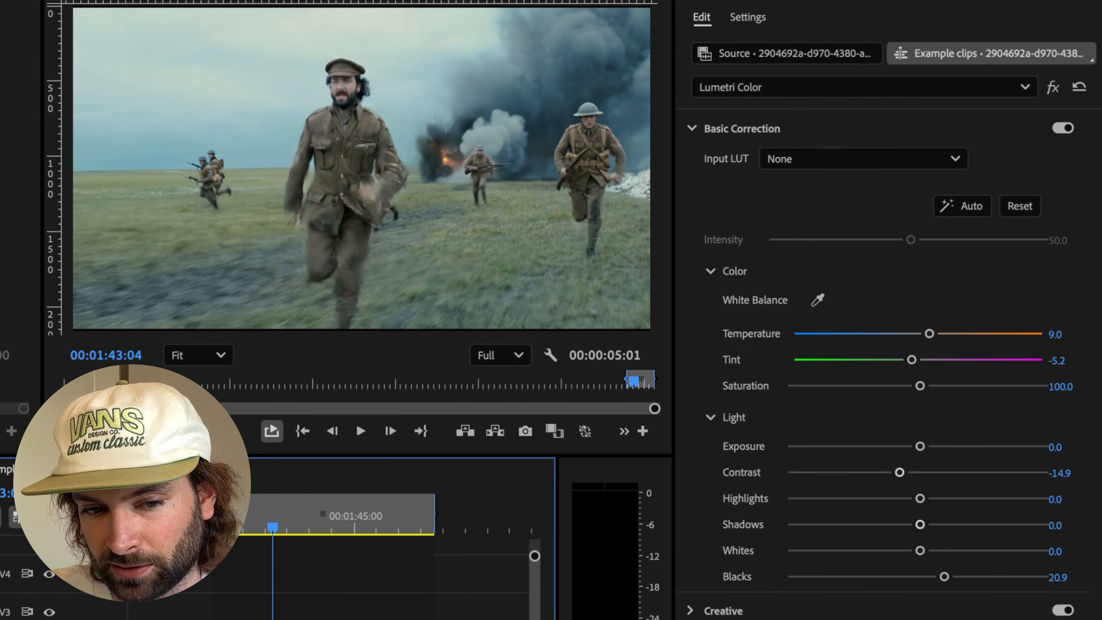
scroll(294, 329, up, 10)
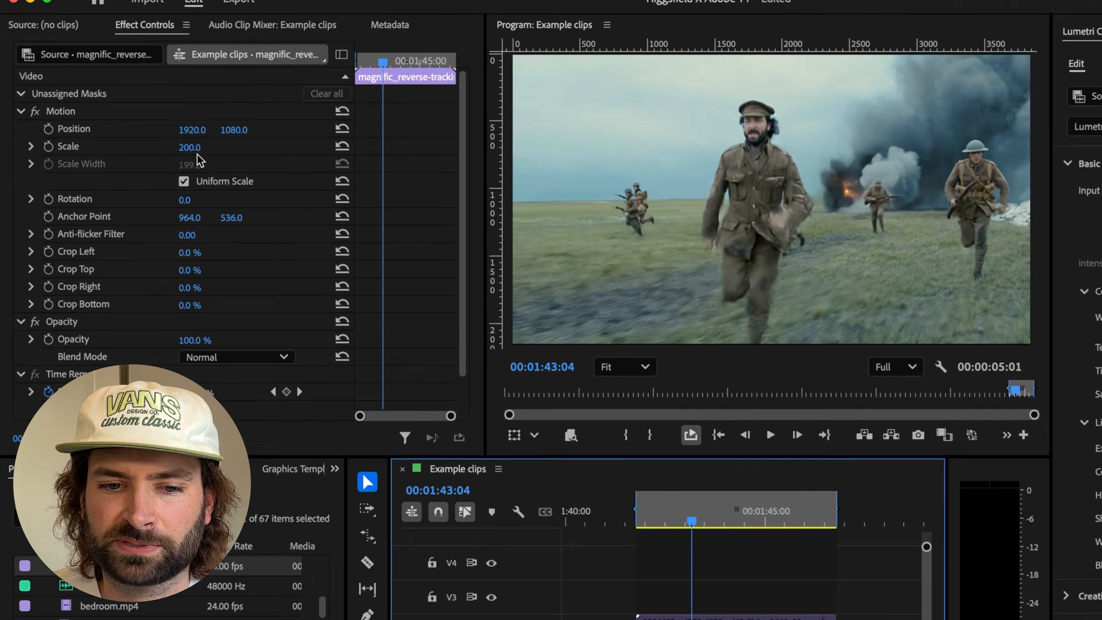
Step: Set the Scale of the original soldier clip on V1 to 201
click(146, 124)
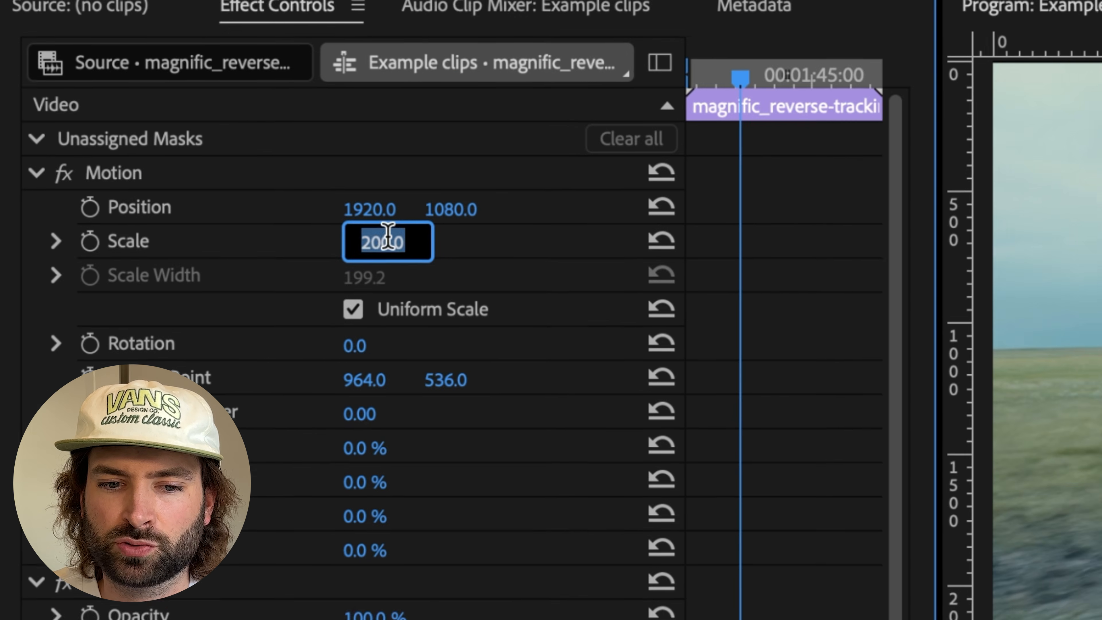
text(201)
key(Return)
Step: Set the generated clip's Scale to 101 and compare its framing with the original clip by disabling and enabling it
click(568, 499)
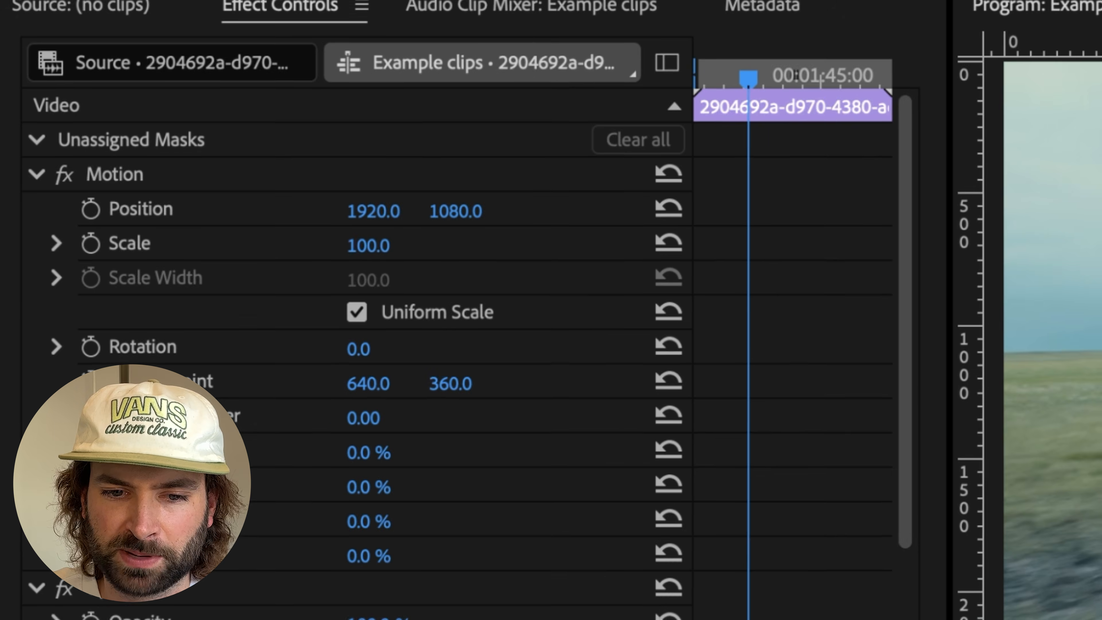
click(369, 246)
text(10)
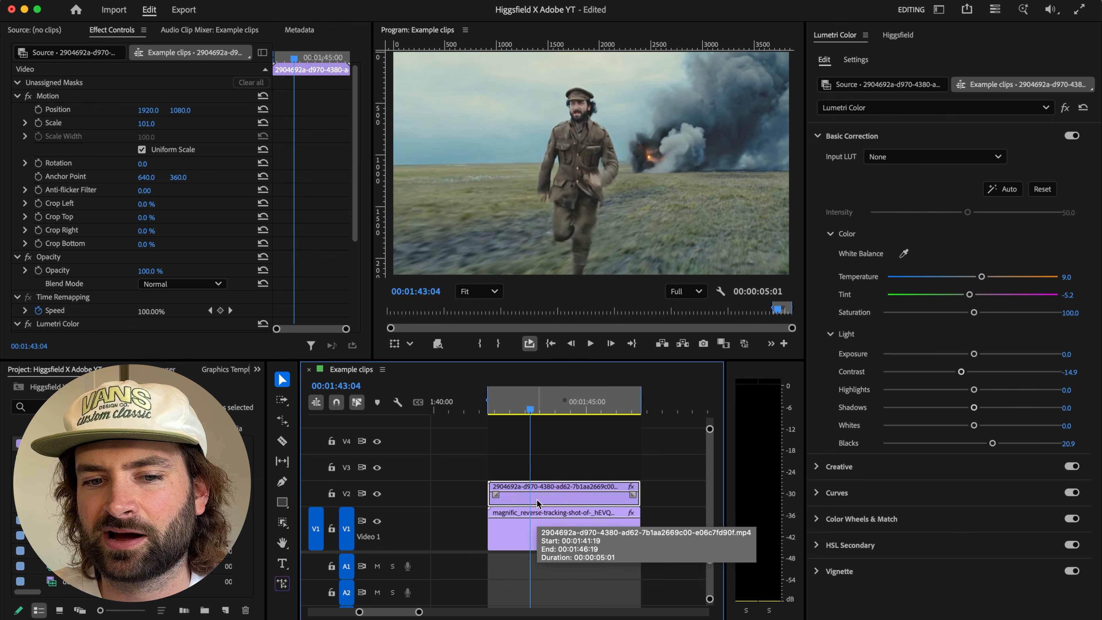
text(1)
key(Return)
key(shift+super+e)
key(shift+super+e)
key(shift+super+e)
Step: Turn off Uniform Scale for the generated clip, set its Scale Width to 101 and compare it with the original
click(142, 149)
click(512, 499)
key(shift+super+e)
key(shift+super+e)
key(shift+super+e)
click(149, 136)
text(101)
key(Return)
click(535, 499)
key(shift+super+e)
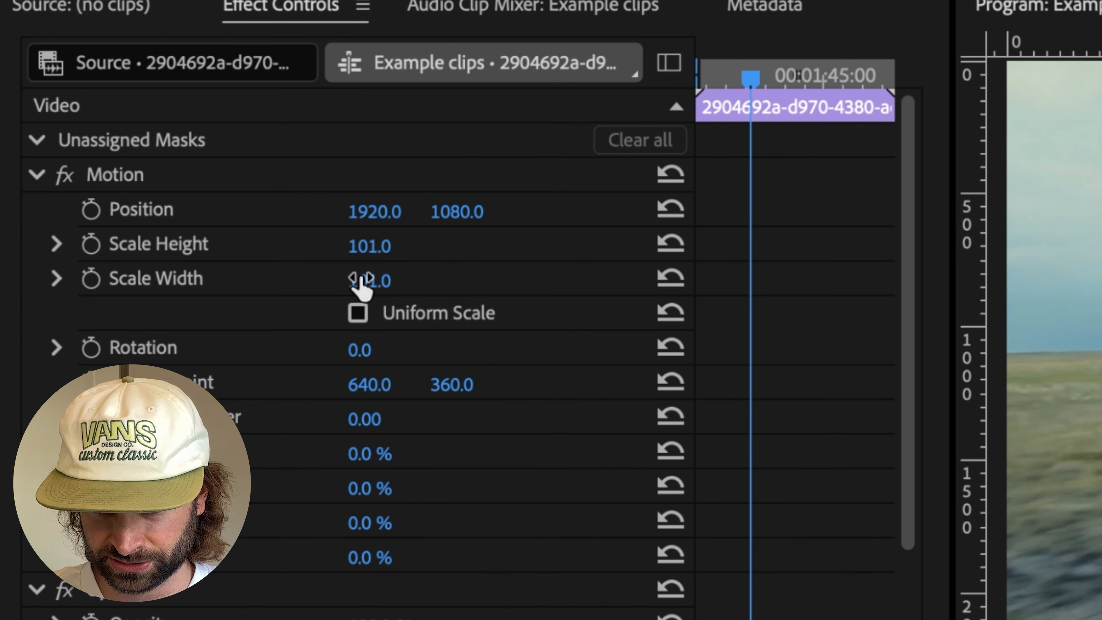
Step: Set the generated clip's Scale Height to 102 and compare its alignment with the original clip
click(271, 192)
text(102)
key(Return)
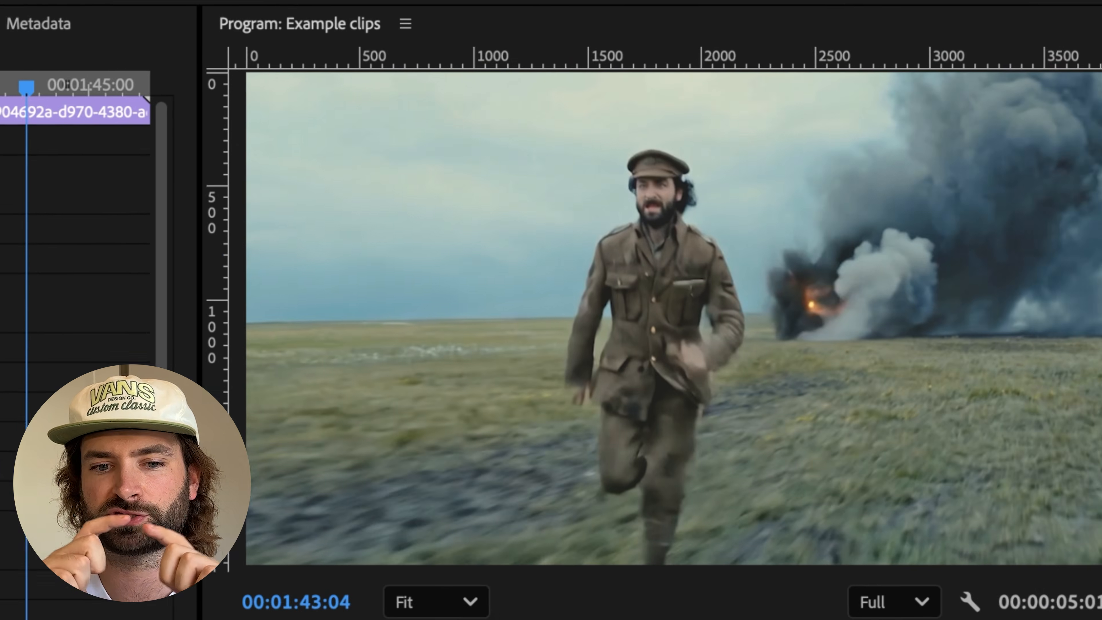
key(shift+super+e)
key(shift+super+e)
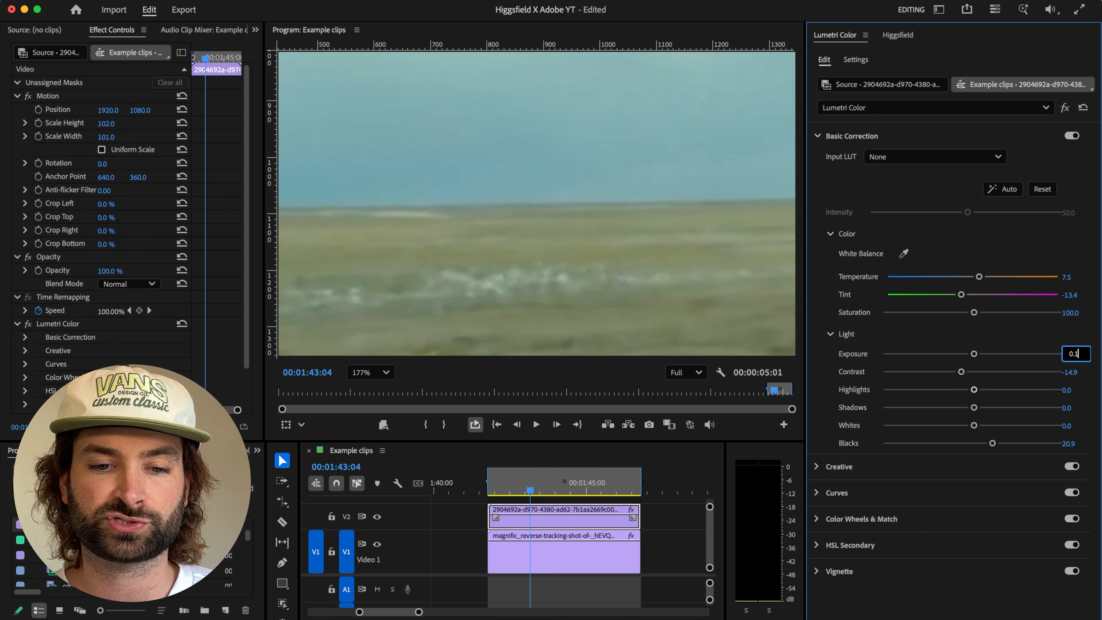
Step: Set the generated clip's Lumetri Temperature to 7.5, Tint to -13.4 and Exposure to 0.1, compare it with the original and fit the preview
click(511, 522)
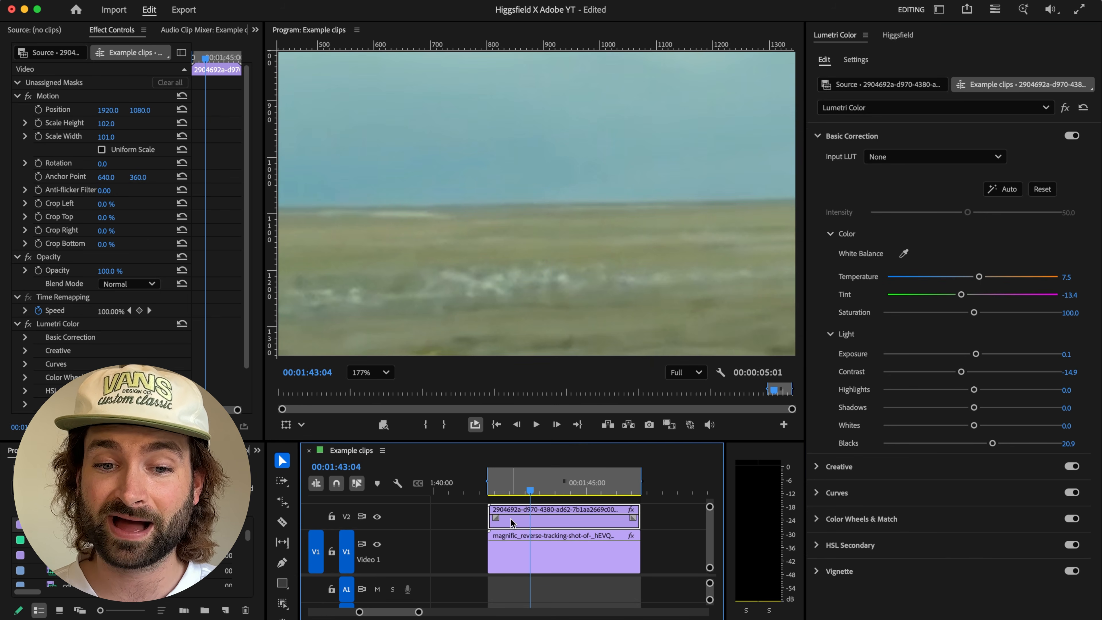
key(shift+super+e)
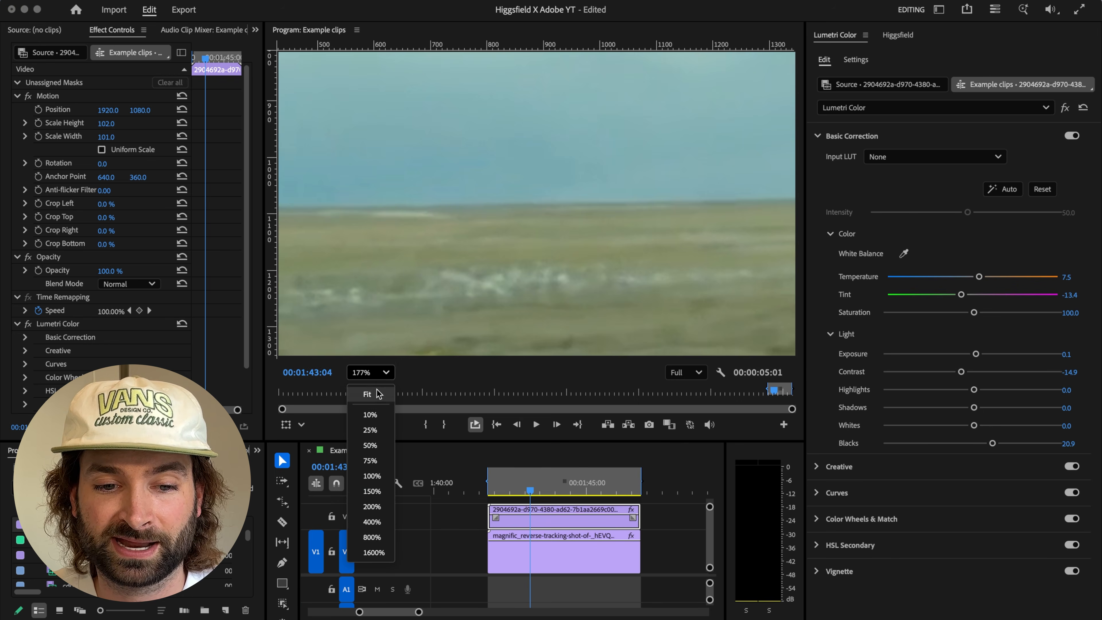
click(368, 394)
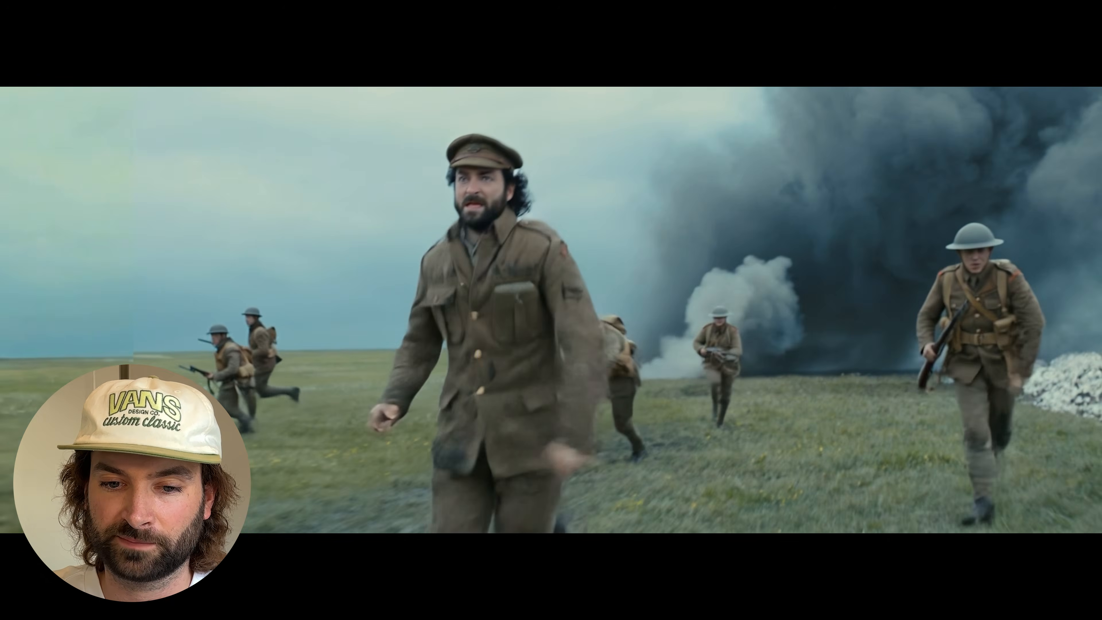